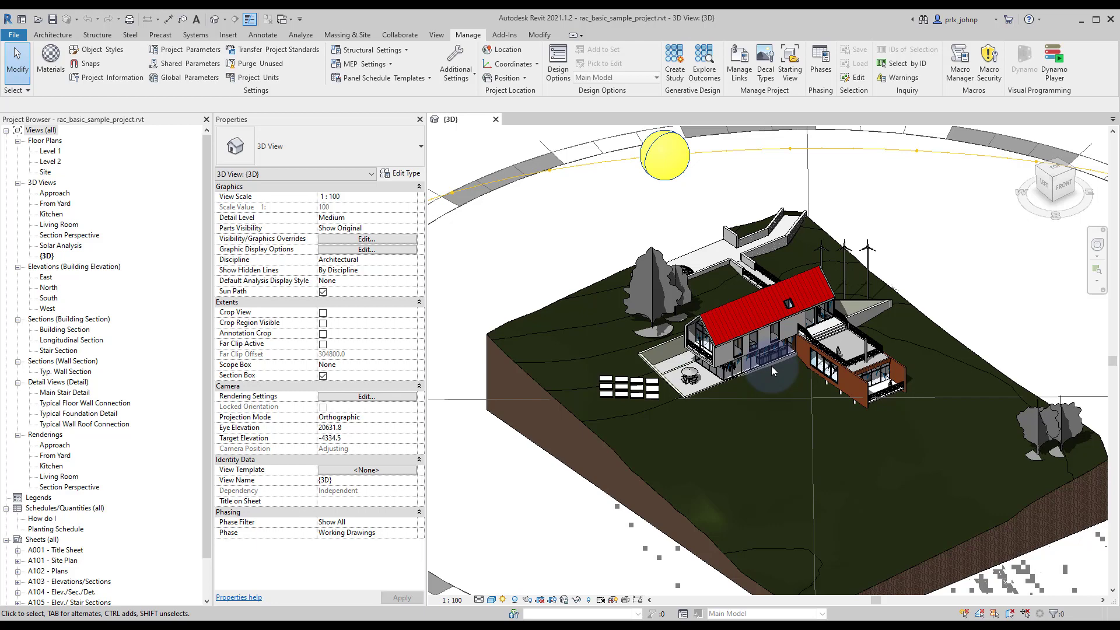
Step: Set the Angle of the patio table's umbrella to 12°
scroll(735, 373, "down", 2)
scroll(701, 384, "up", 8)
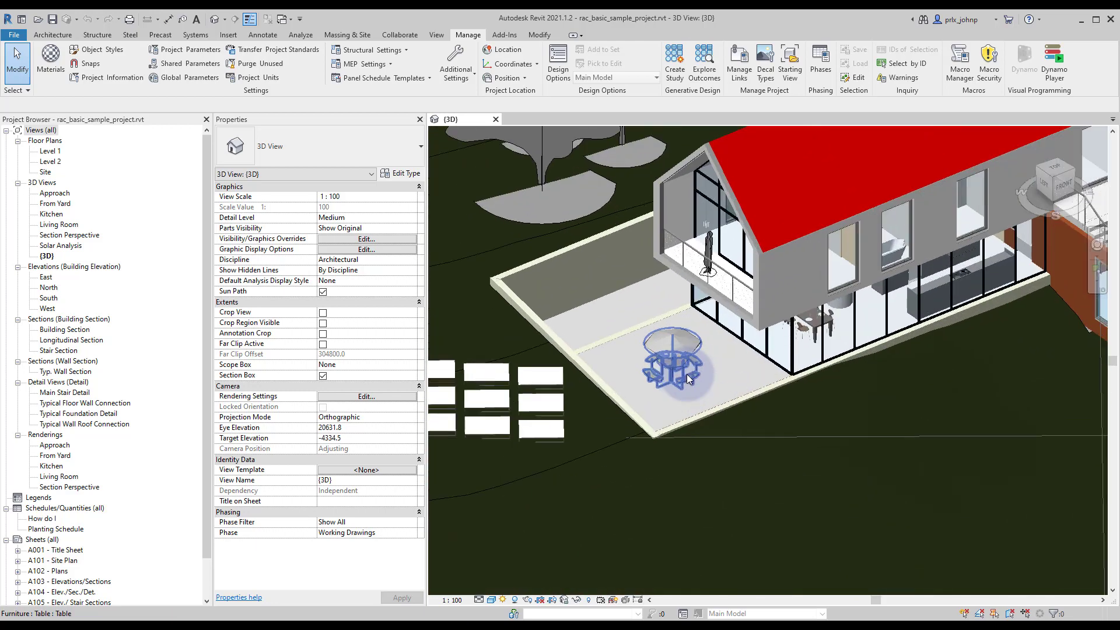
scroll(687, 378, "up", 2)
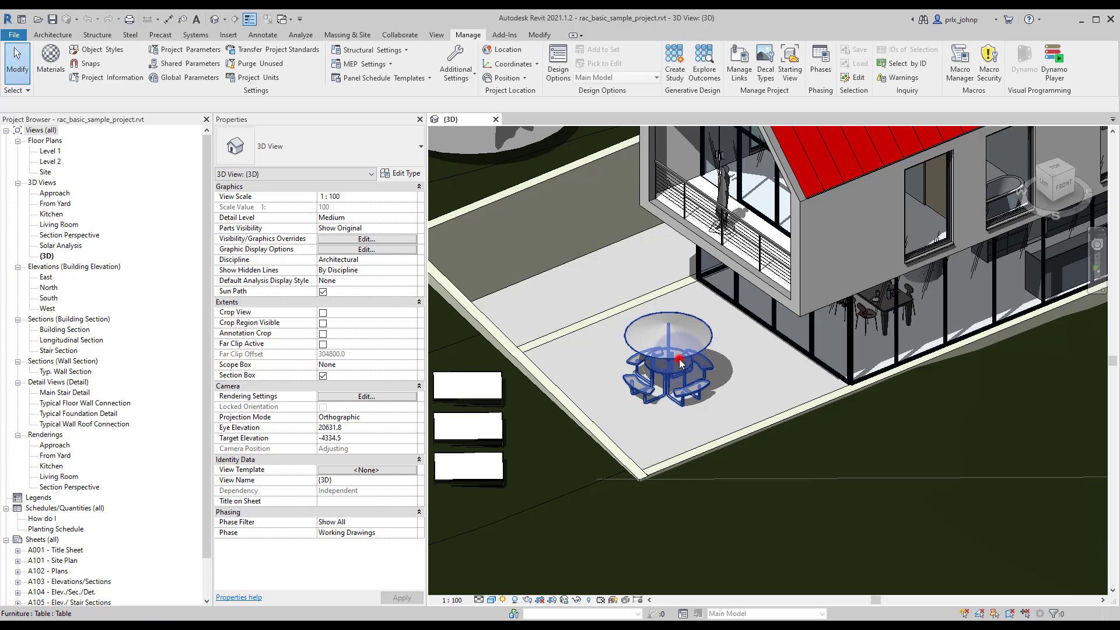
left_click(680, 357)
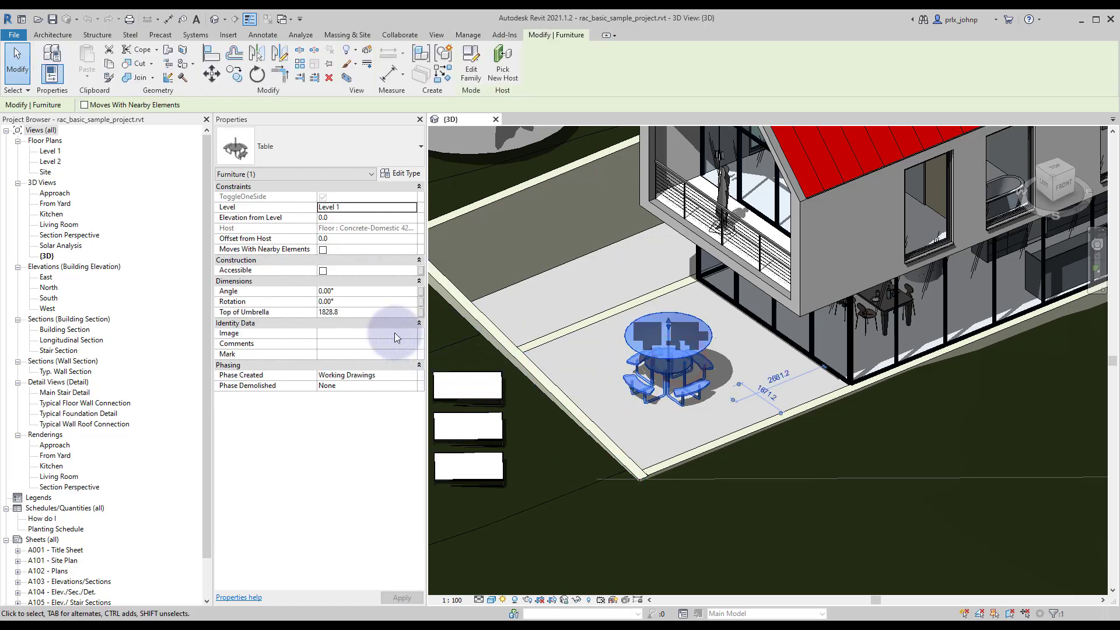
left_click(356, 291)
type("12")
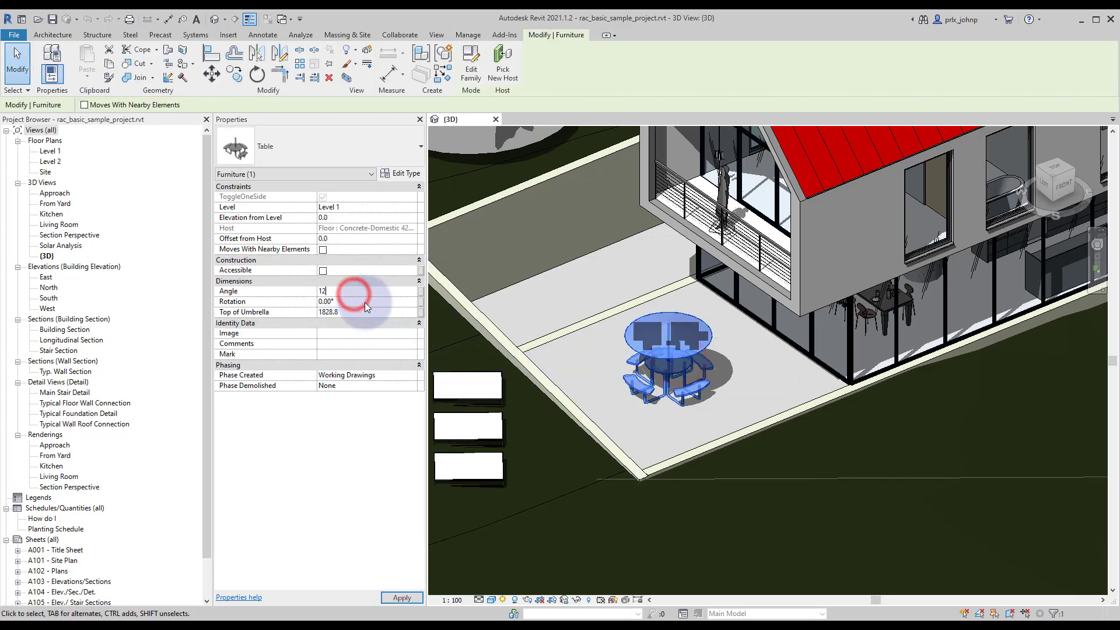
left_click(373, 303)
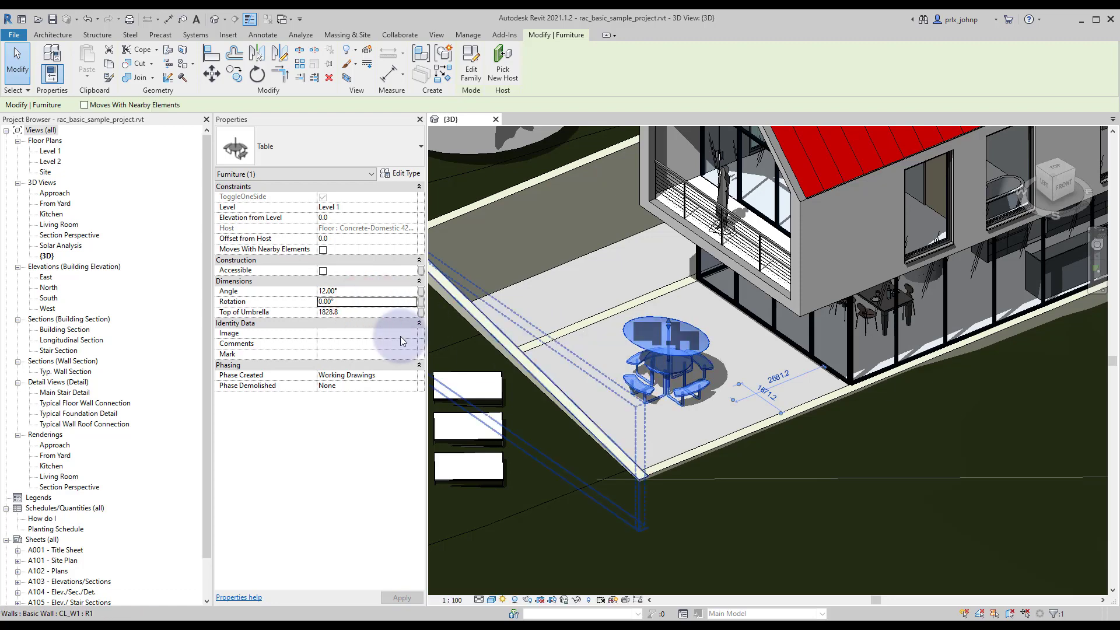
Step: Set the Angle of the patio table's umbrella back to 0° and deselect the table
left_click(343, 295)
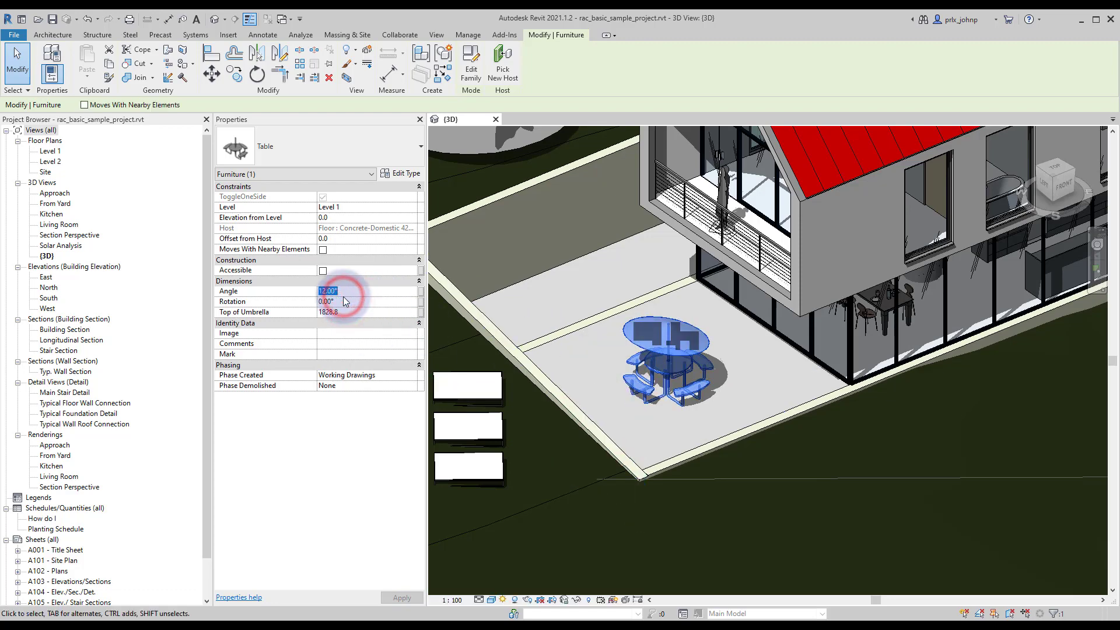
type("0")
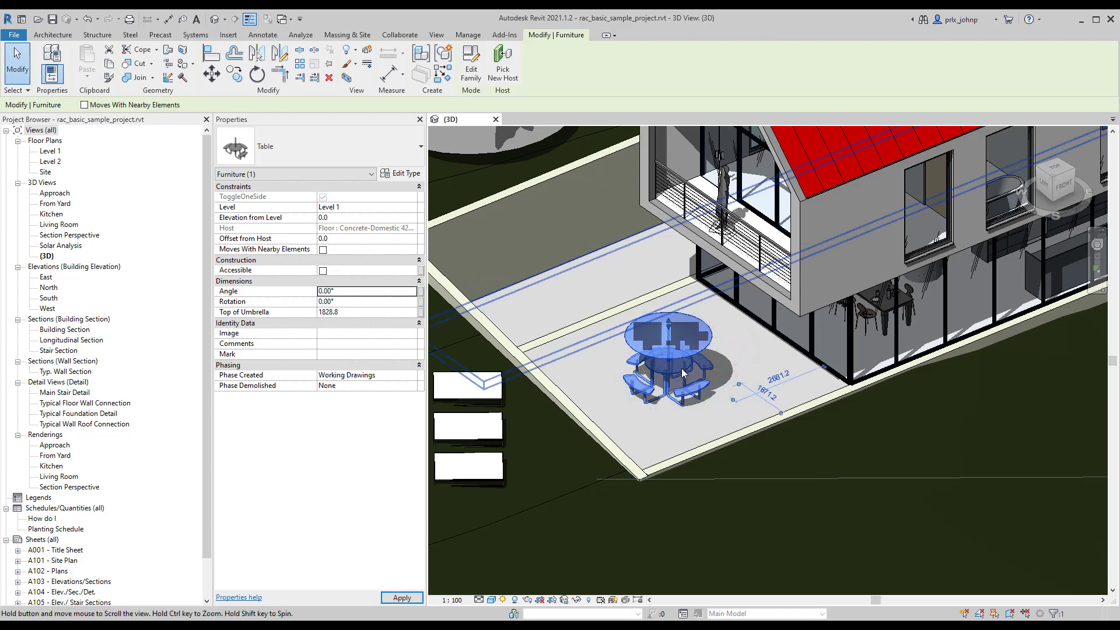
scroll(671, 396, "up", 5)
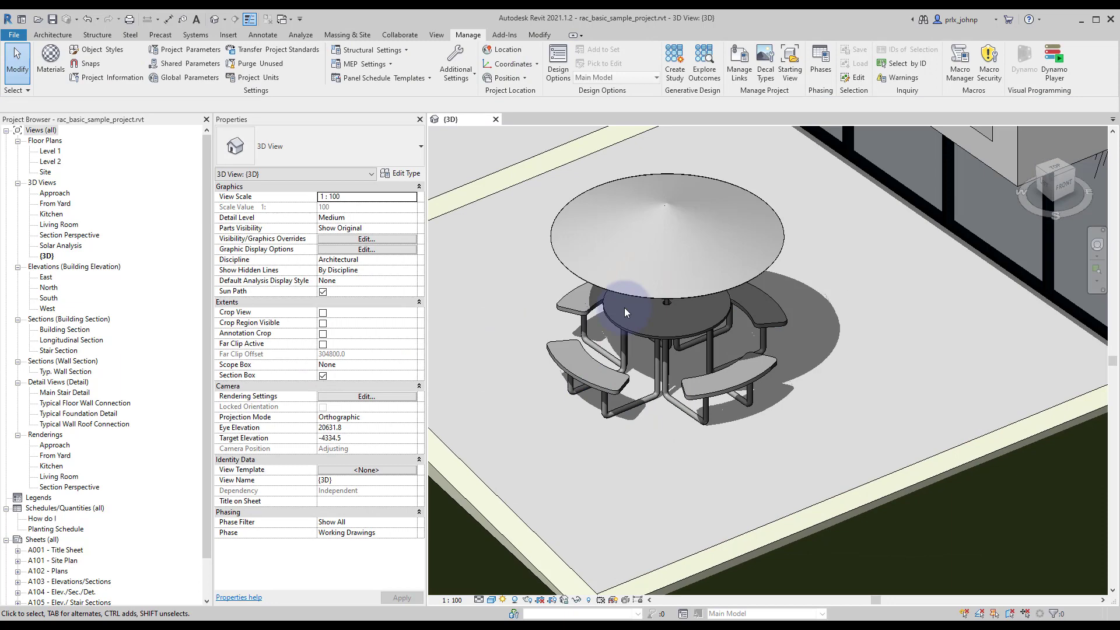
scroll(574, 327, "down", 4)
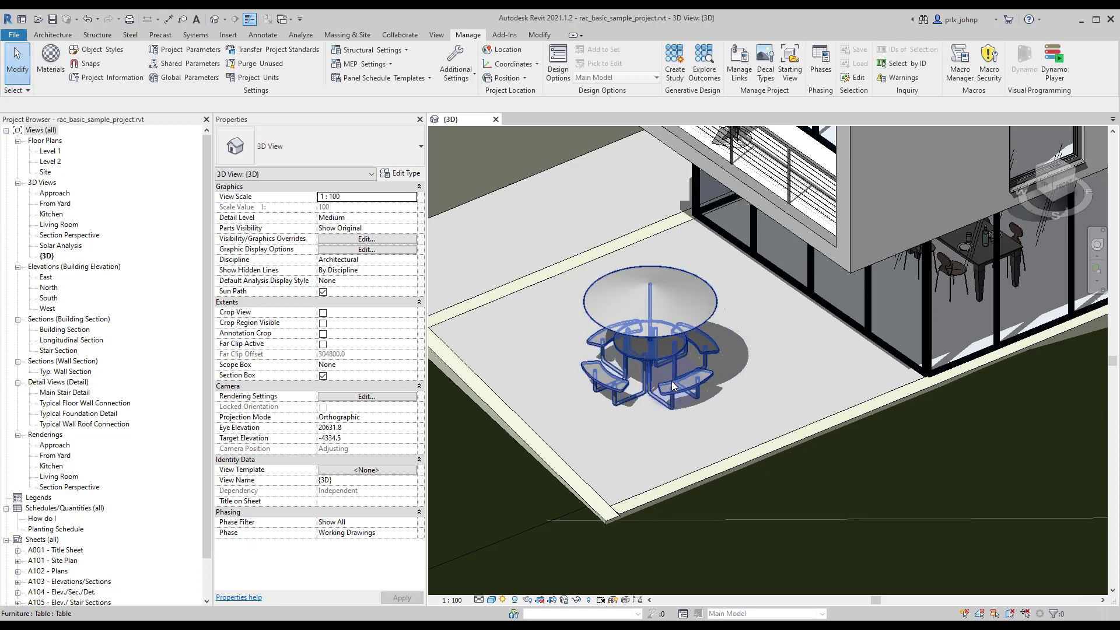
left_click(635, 416)
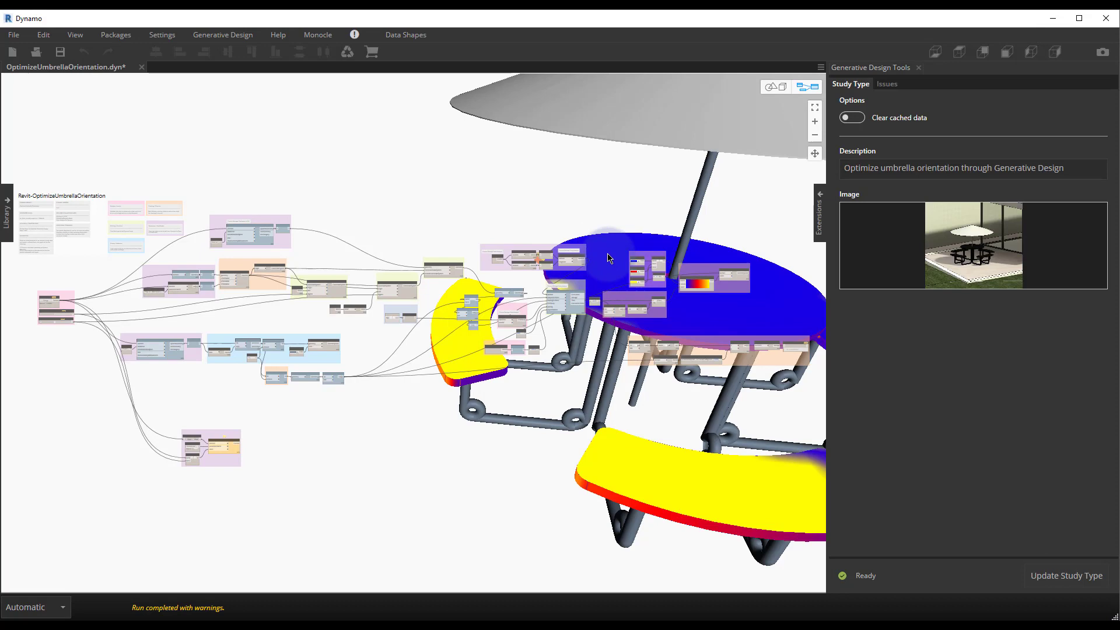
Step: Switch to Dynamo and check the Is Input setting of the Select Table and Umbrella Angle nodes in the Inputs group
left_click(376, 235)
middle_click_drag(373, 217, 616, 170)
scroll(298, 272, "up", 5)
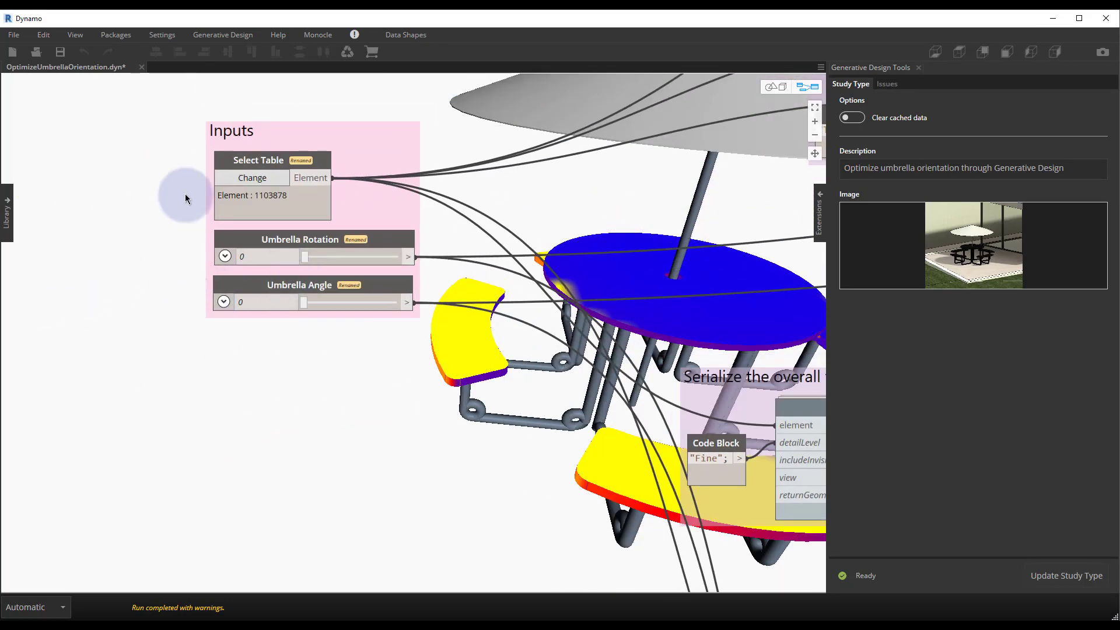
middle_click_drag(188, 195, 236, 214)
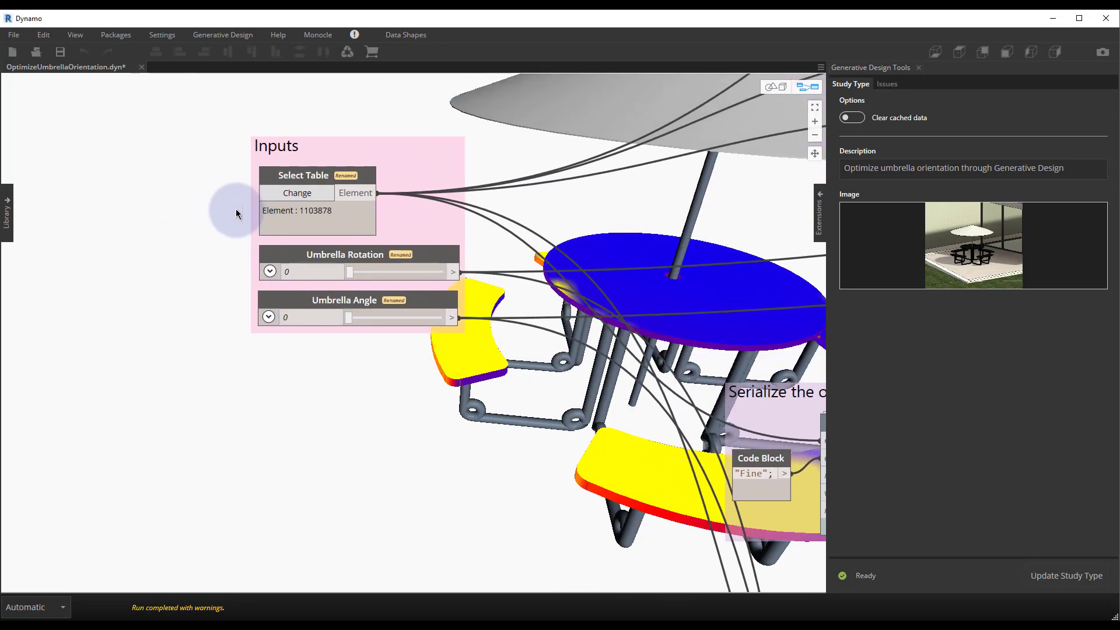
right_click(290, 178)
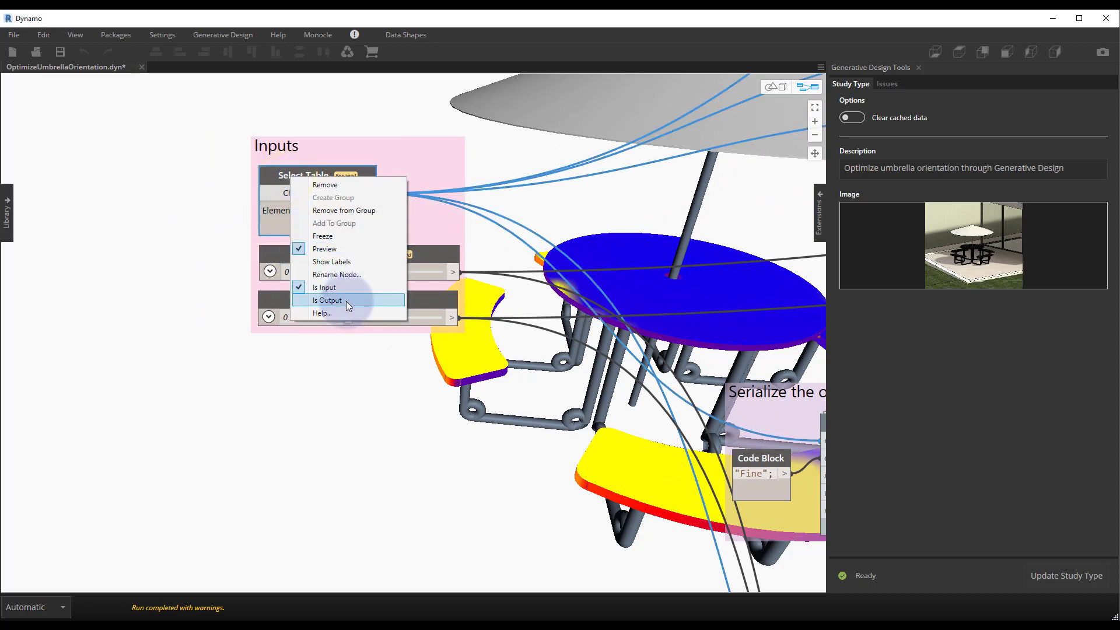
left_click(314, 345)
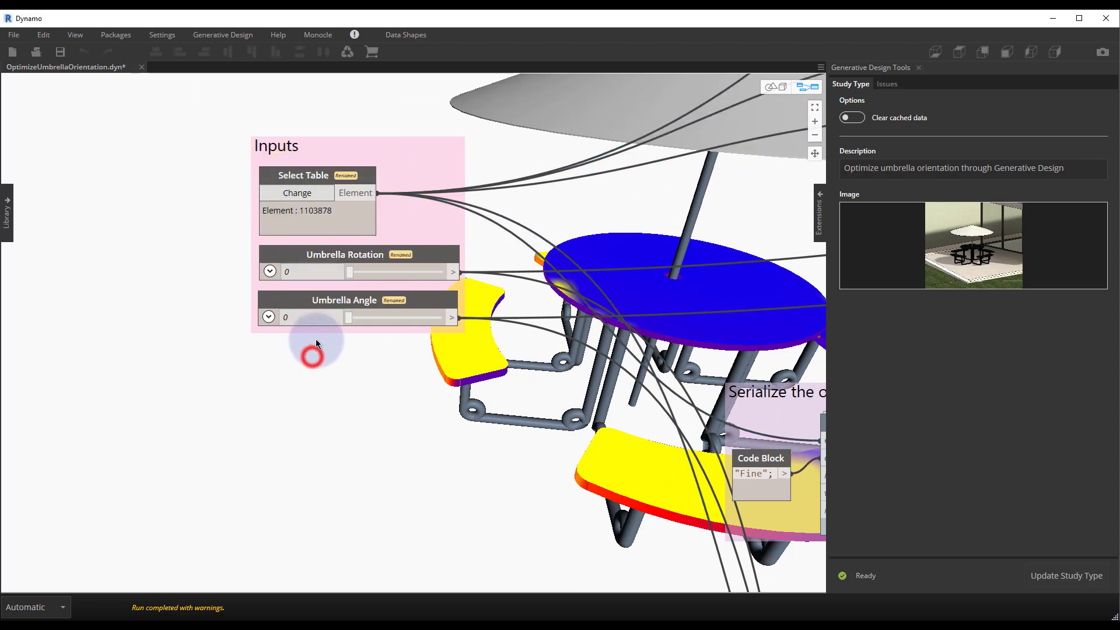
right_click(335, 301)
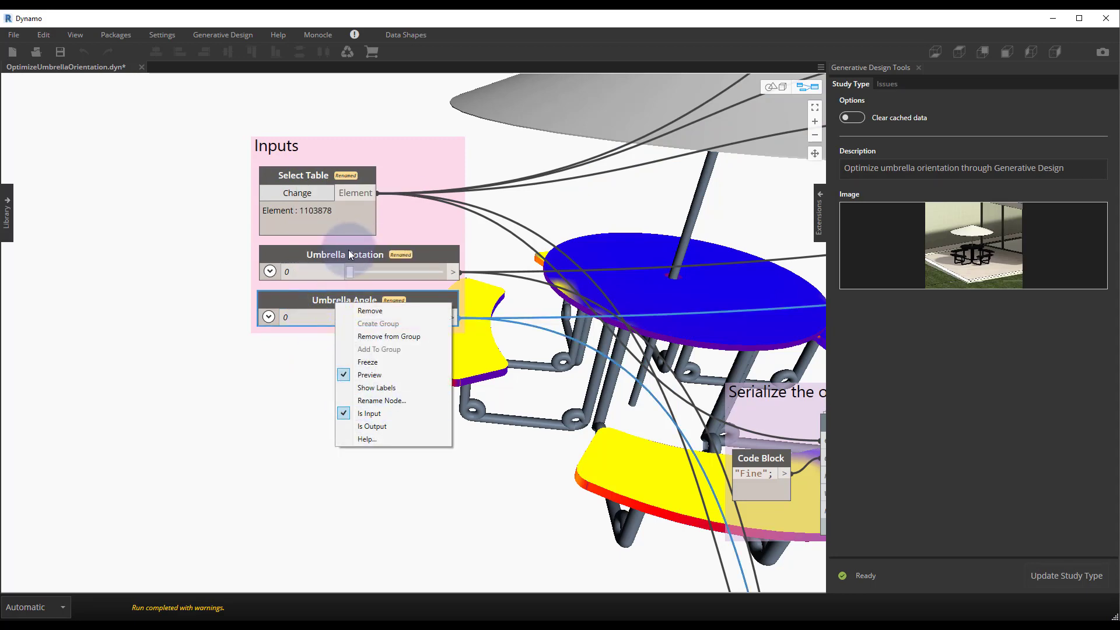
left_click(241, 267)
Step: Fit and enlarge the table geometry in the background 3D preview, and return to the node graph
scroll(240, 267, "down", 3)
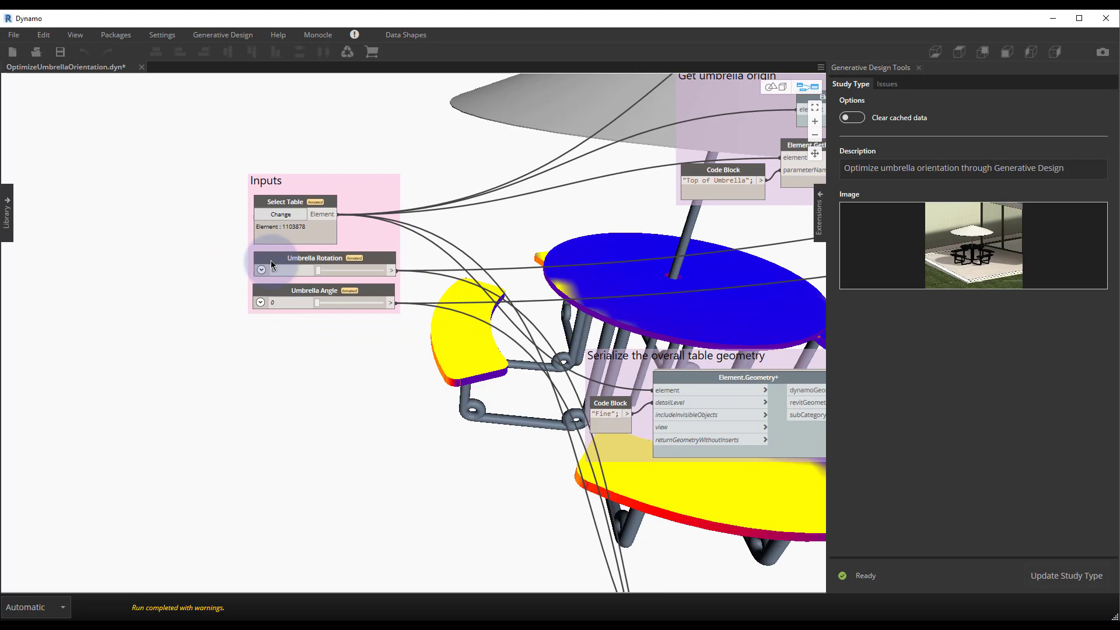
scroll(454, 229, "down", 2)
middle_click_drag(467, 244, 402, 241)
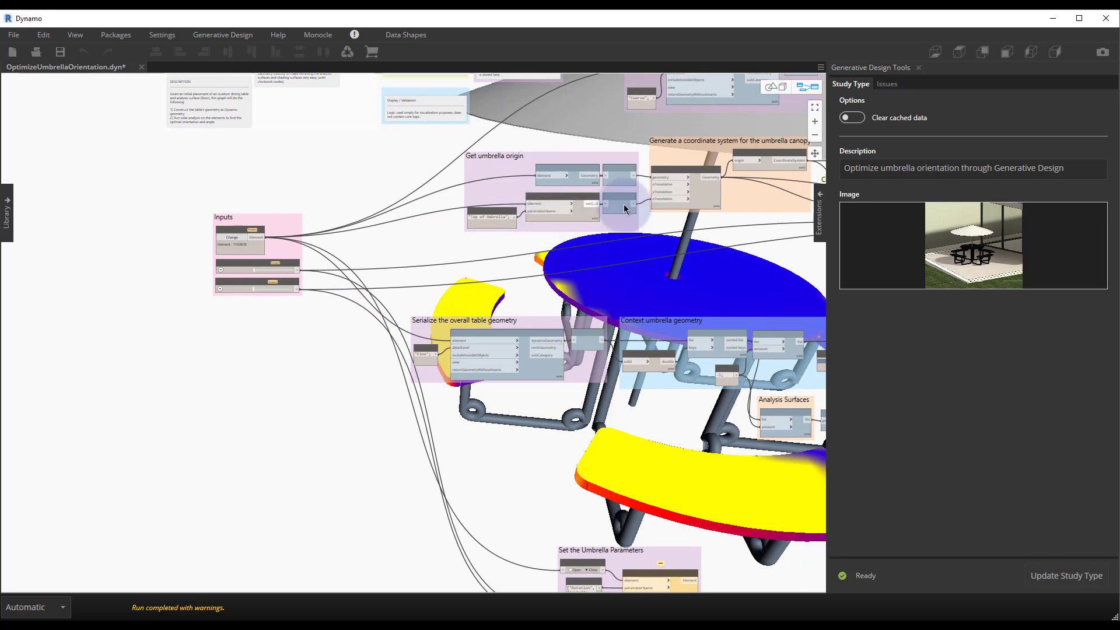
scroll(563, 279, "down", 3)
middle_click_drag(564, 274, 558, 274)
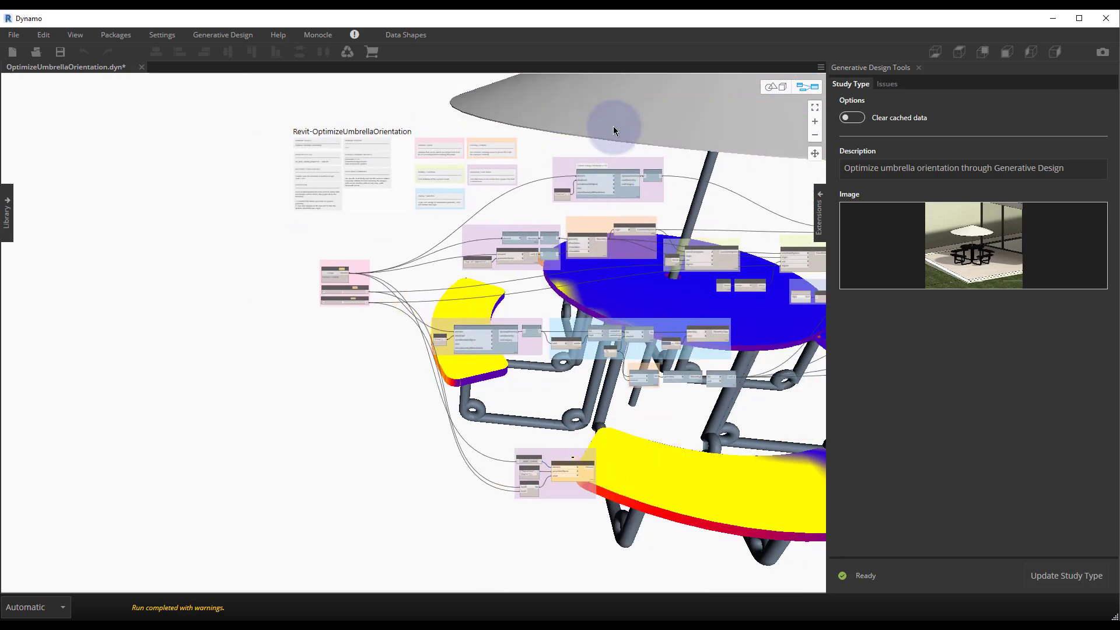
left_click(712, 120)
left_click(775, 87)
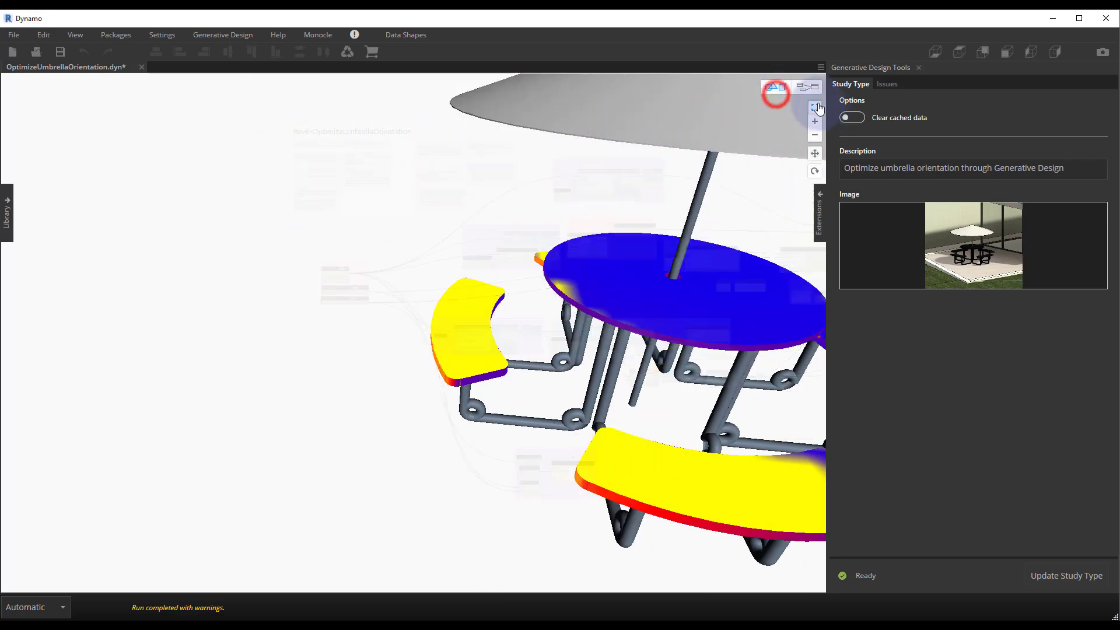
left_click(815, 105)
right_click_drag(437, 328, 471, 312)
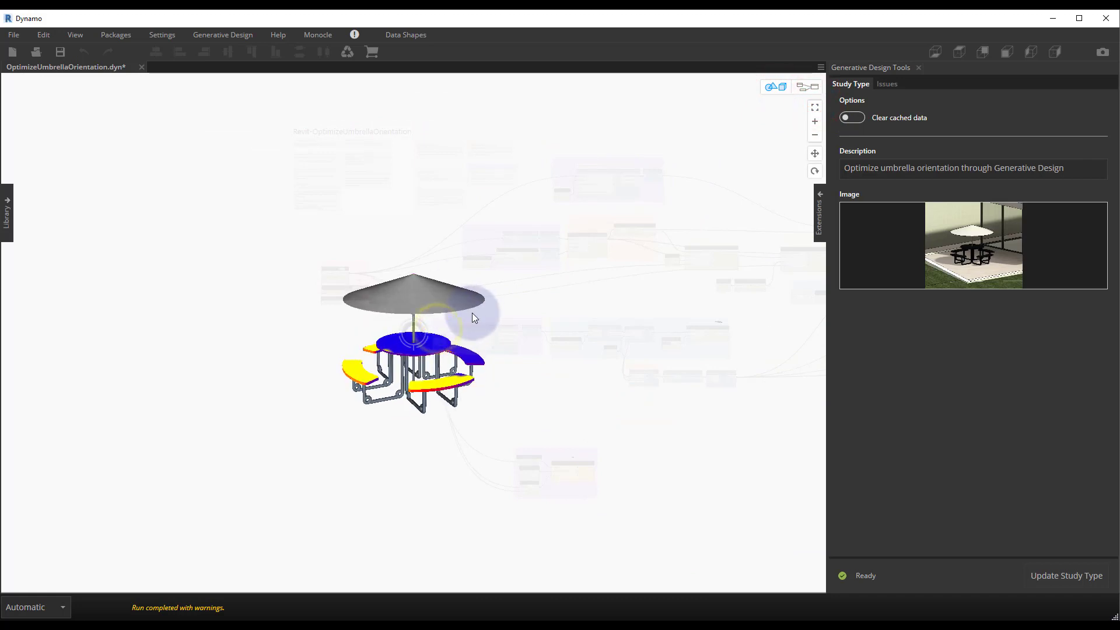
scroll(389, 348, "up", 4)
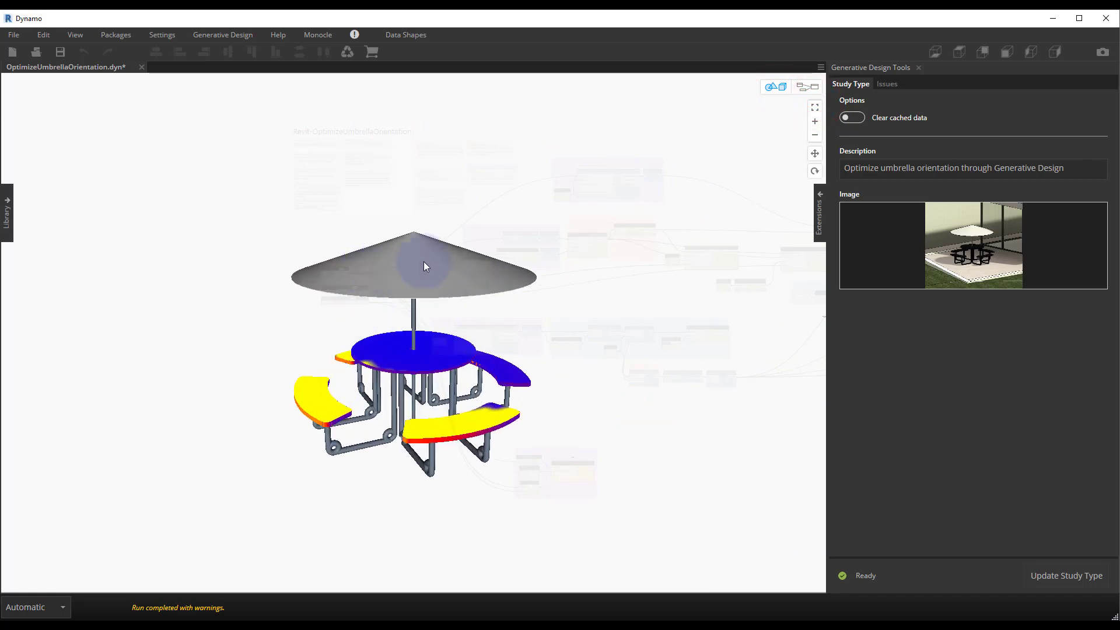
left_click(807, 86)
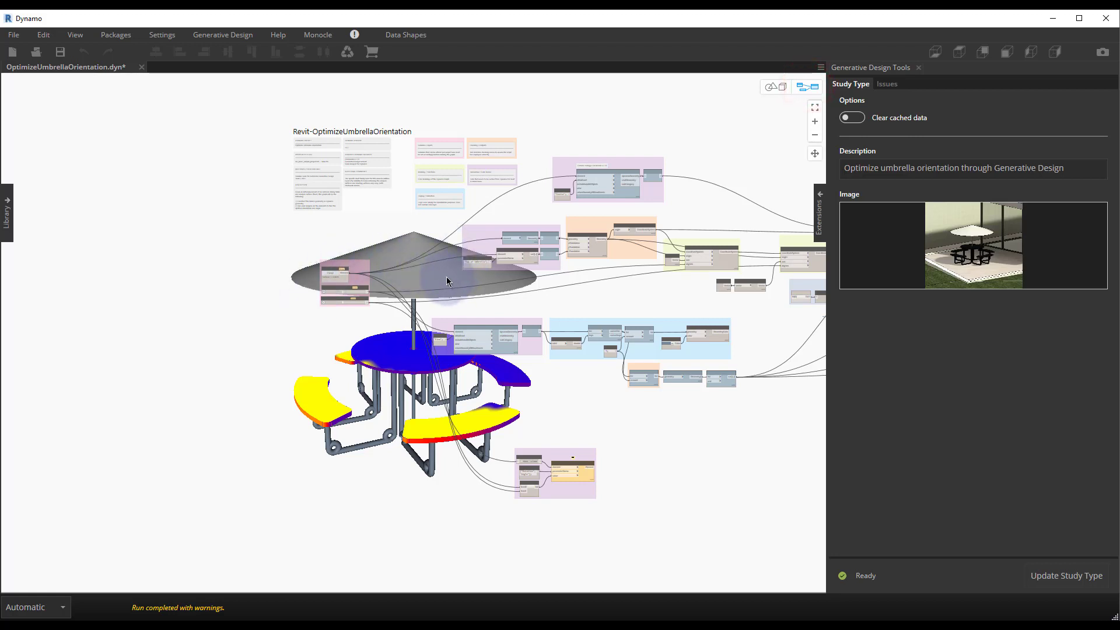
Step: Examine the Data.Gate node in the Set the Umbrella Parameters group and the Data.Remember node in the Serialize the overall table geometry group
middle_click_drag(467, 294, 395, 199)
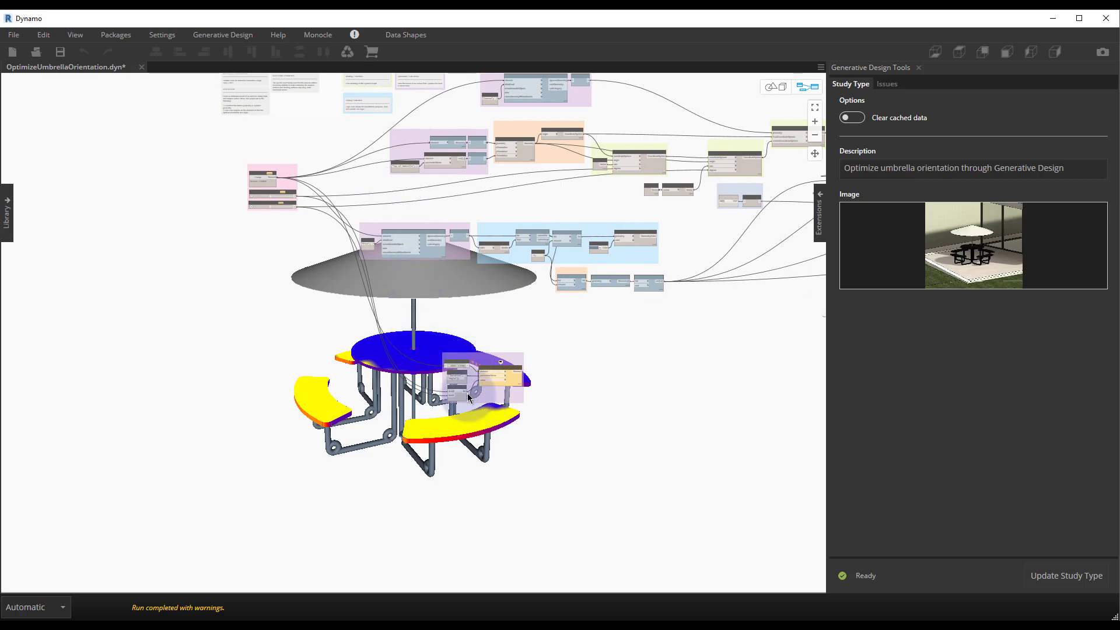
scroll(466, 401, "up", 3)
scroll(466, 401, "up", 4)
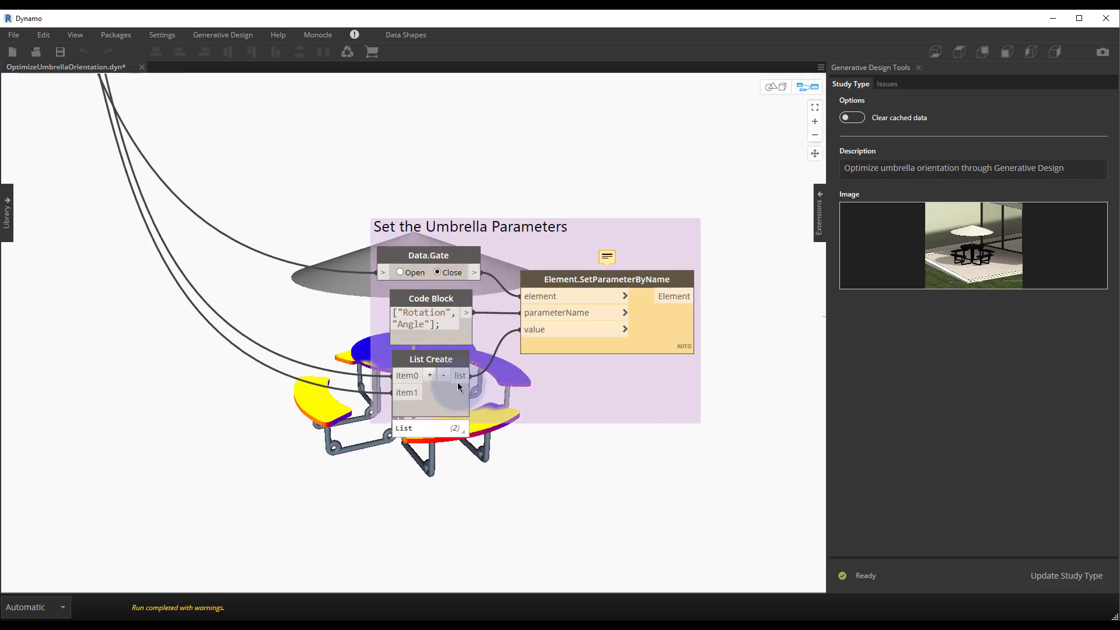
mouse_move(443, 220)
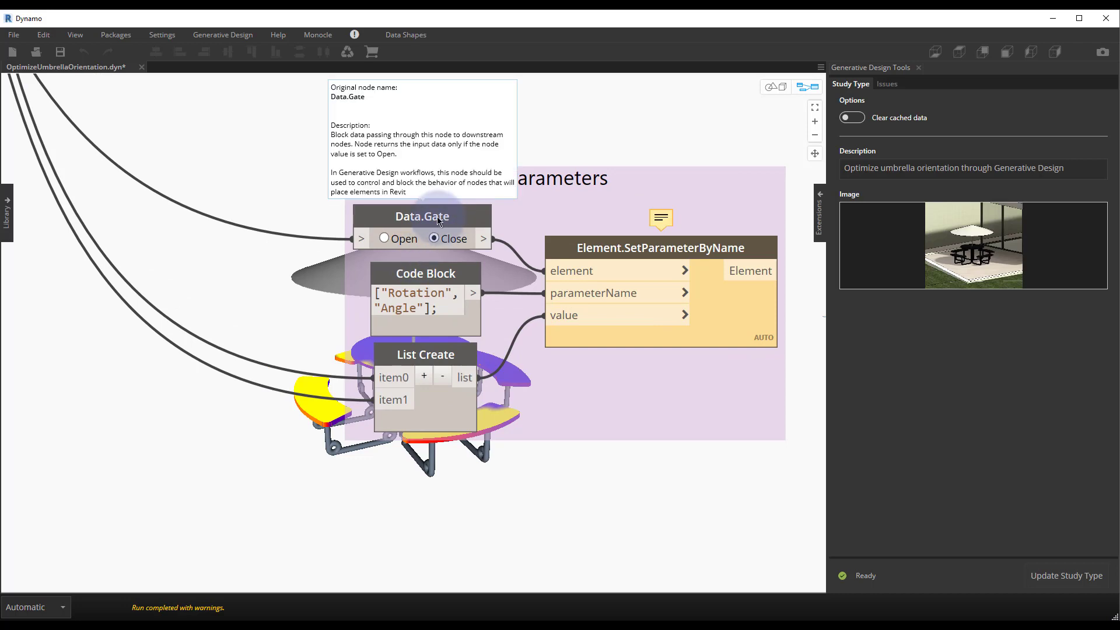
scroll(437, 225, "down", 6)
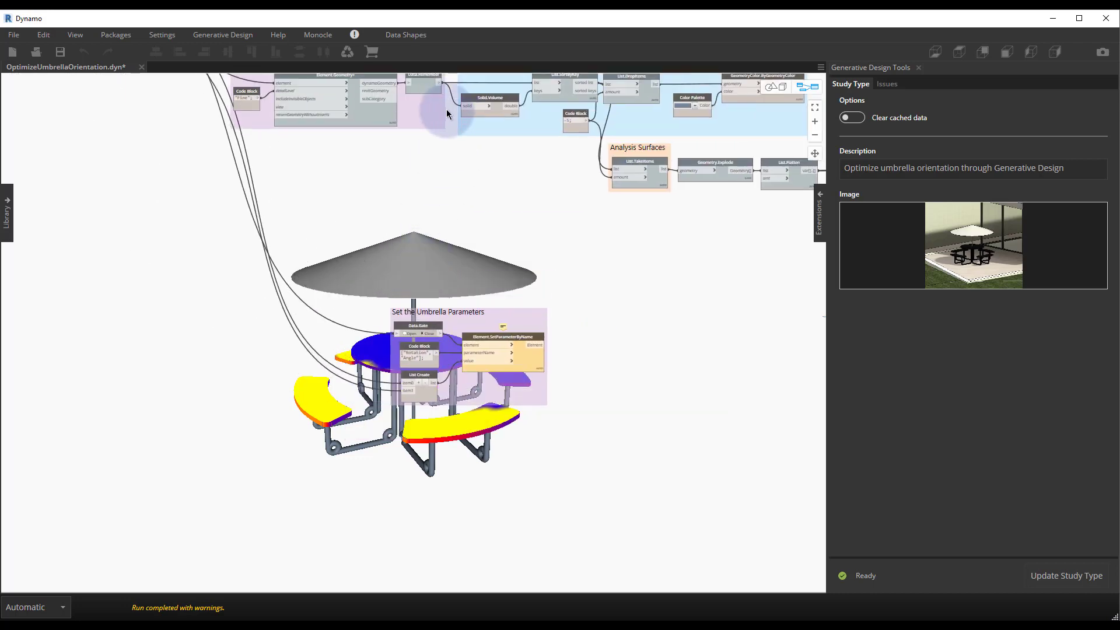
middle_click_drag(447, 109, 438, 127)
scroll(425, 111, "up", 4)
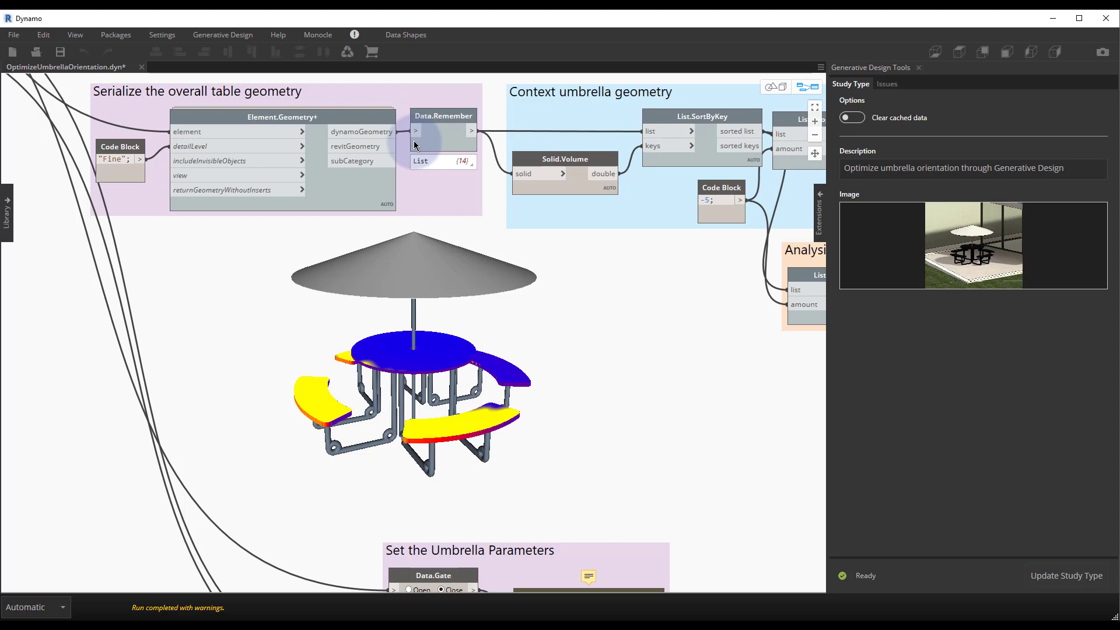
scroll(466, 309, "down", 5)
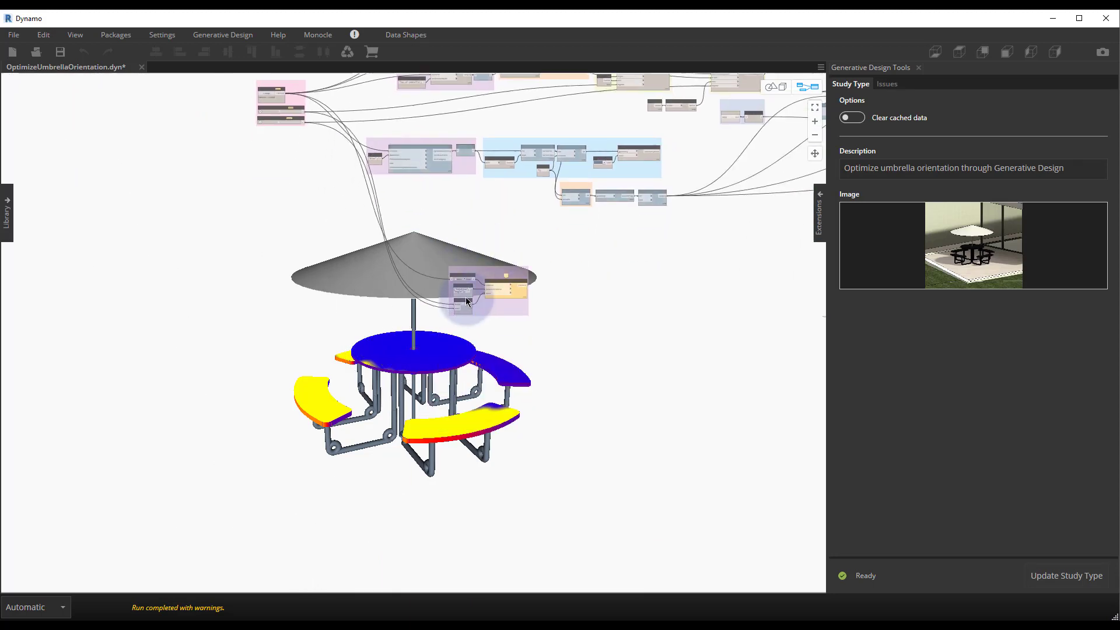
Step: Examine how the Data.Gate, Code Block and List Create nodes feed Element.SetParameterByName in the Set the Umbrella Parameters group
scroll(466, 301, "up", 10)
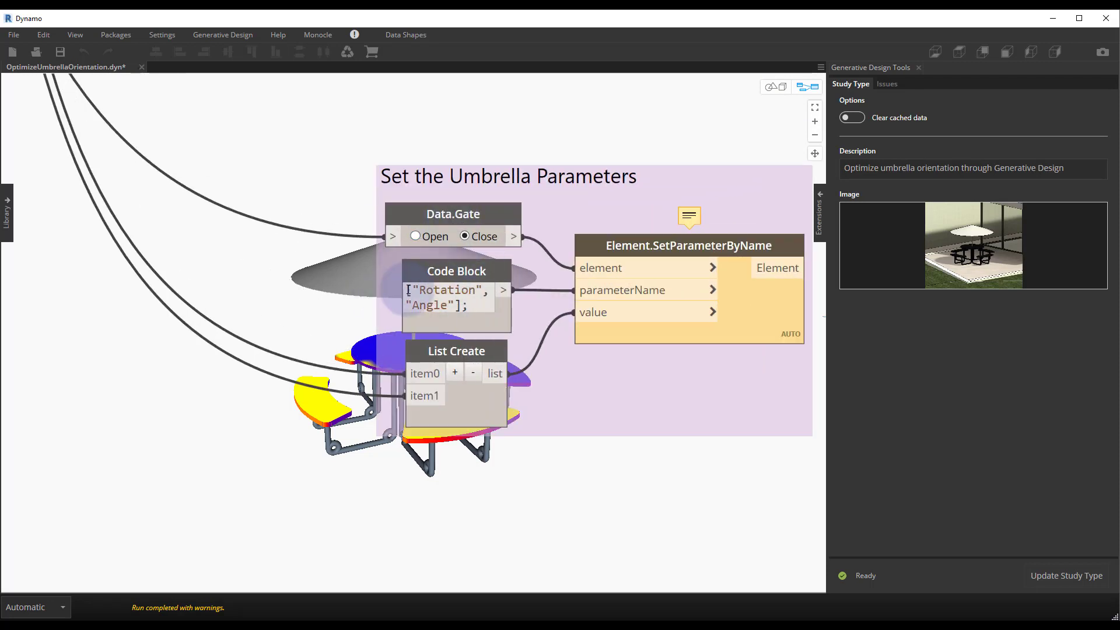
scroll(408, 290, "down", 4)
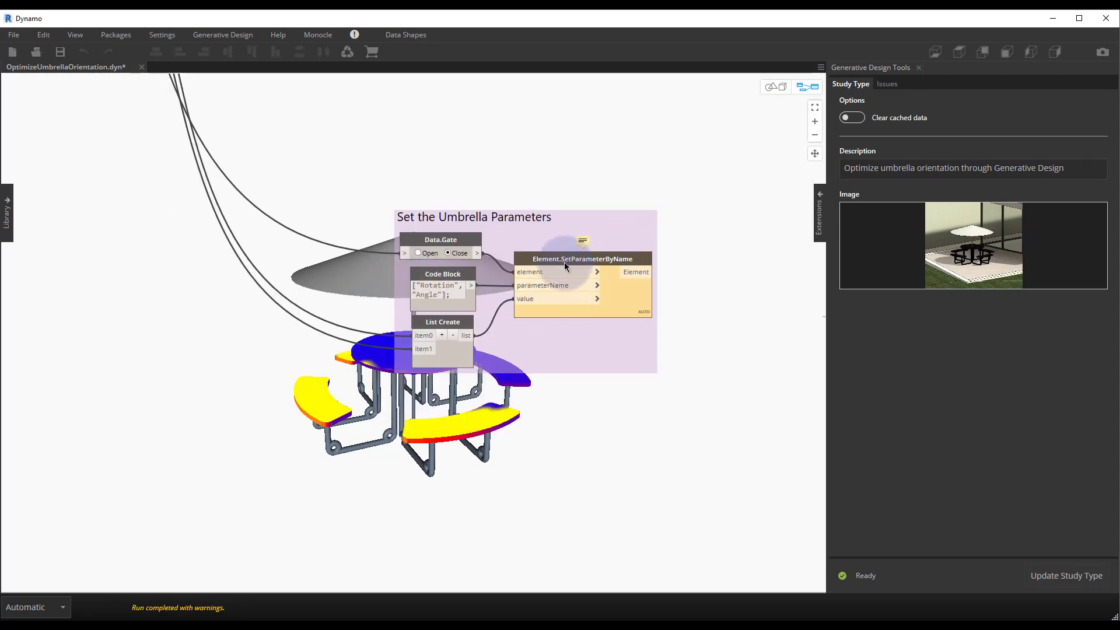
mouse_move(592, 267)
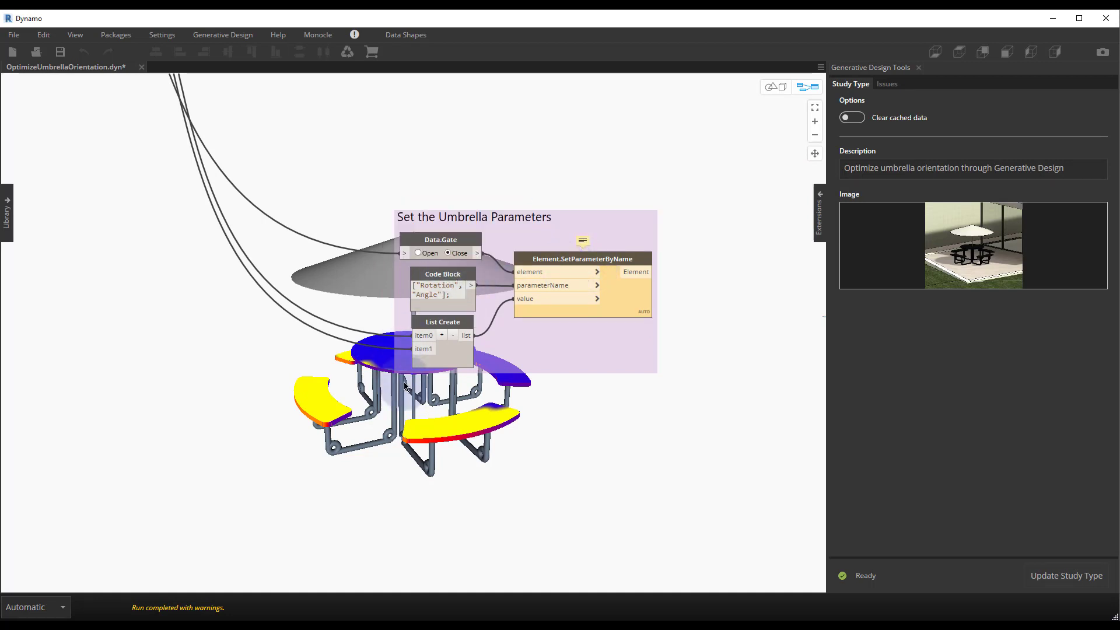
mouse_move(470, 361)
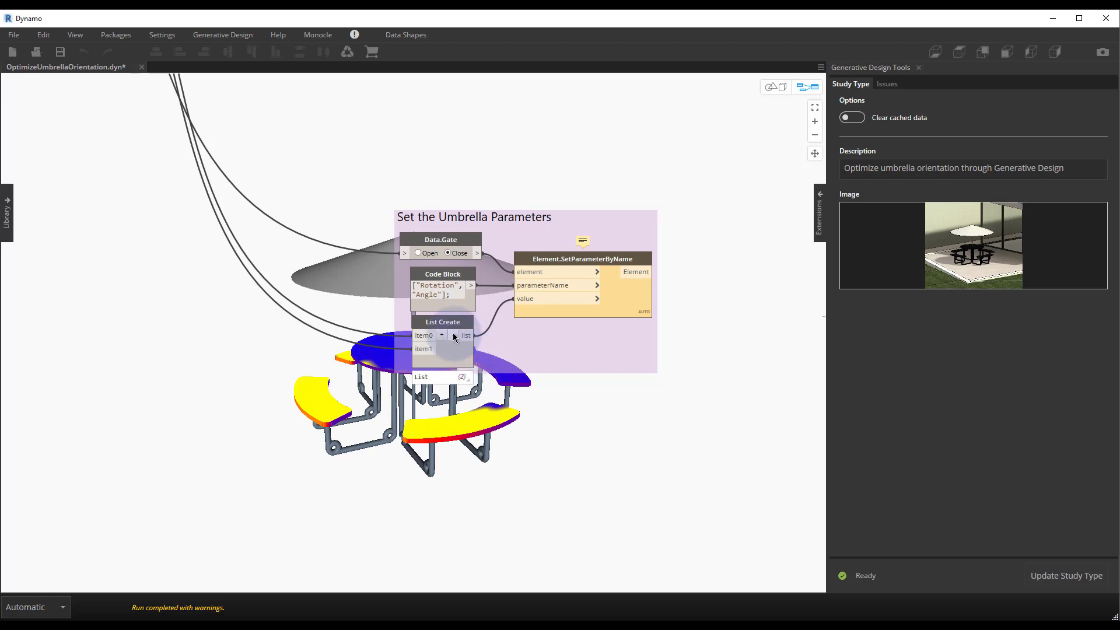
mouse_move(524, 288)
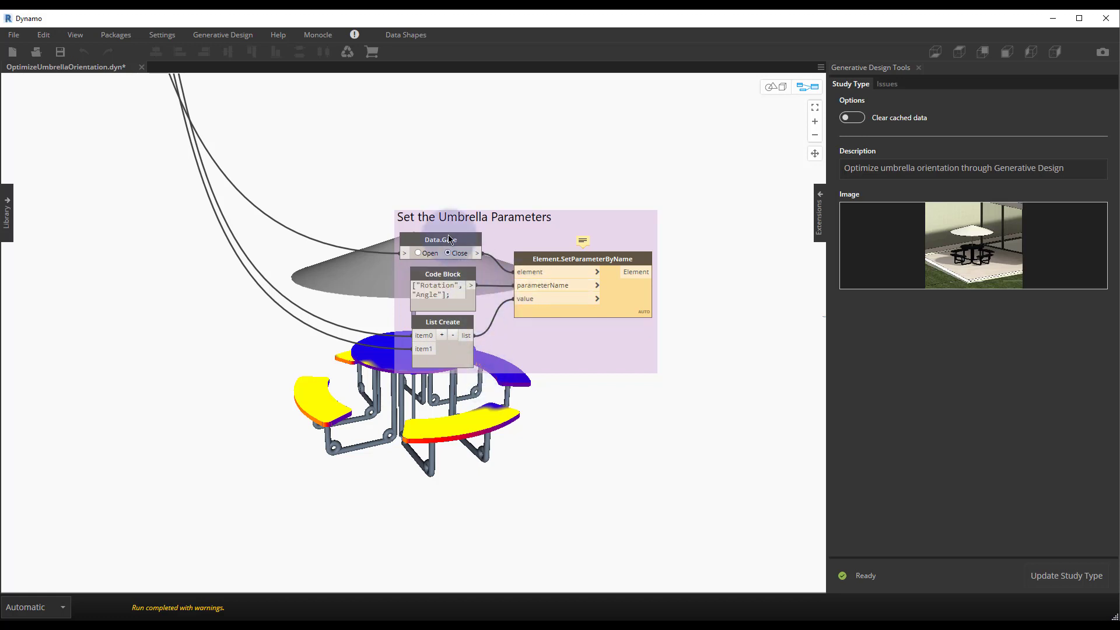
mouse_move(447, 242)
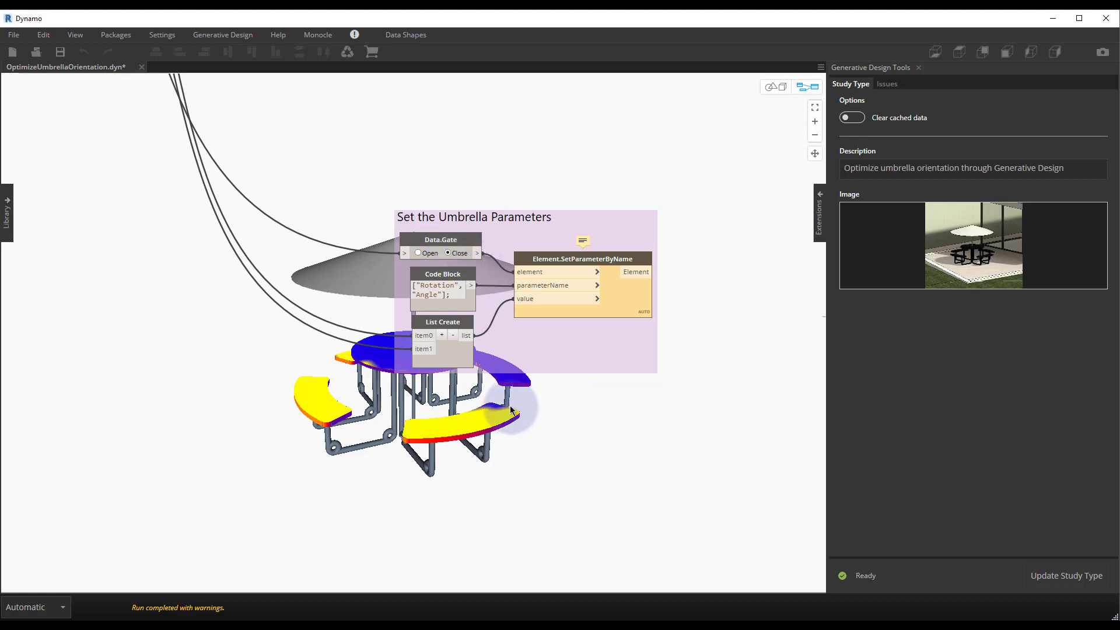
scroll(511, 410, "down", 3)
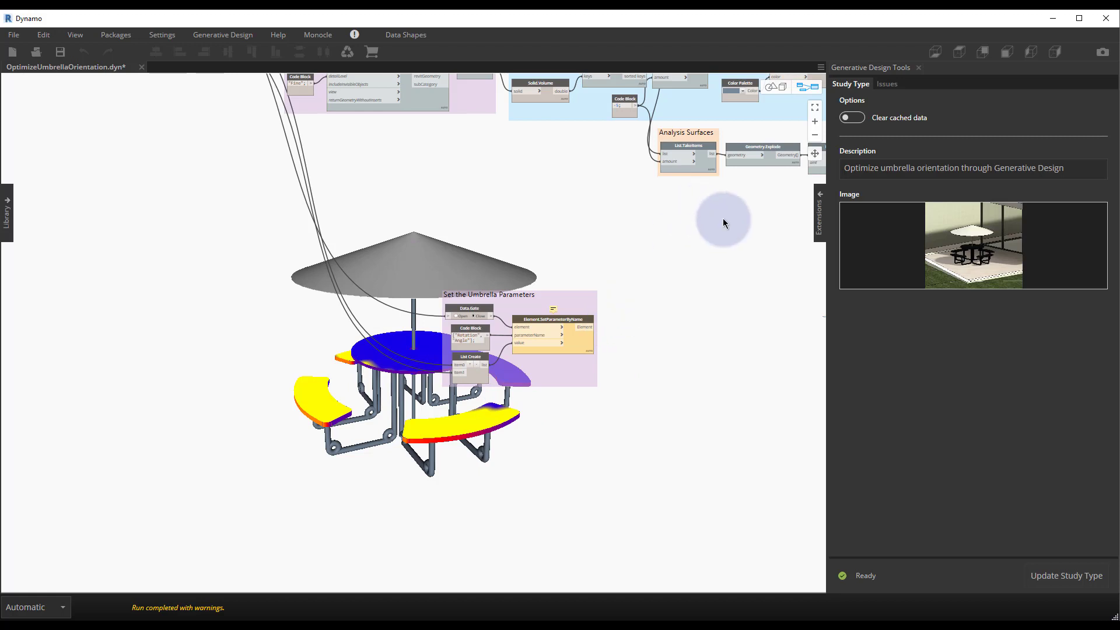
Step: Examine the SolarAnalysis.Analyze node in the Perform a solar analysis group and the nodes that feed its inputs
scroll(680, 238, "down", 3)
middle_click_drag(680, 237, 563, 311)
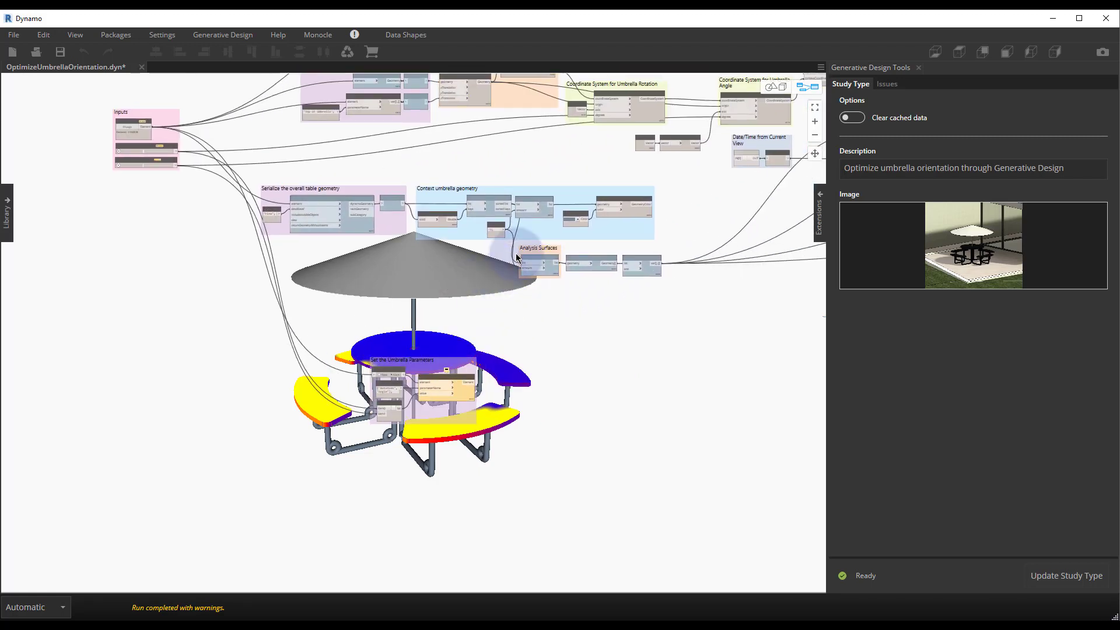
middle_click_drag(623, 182, 460, 250)
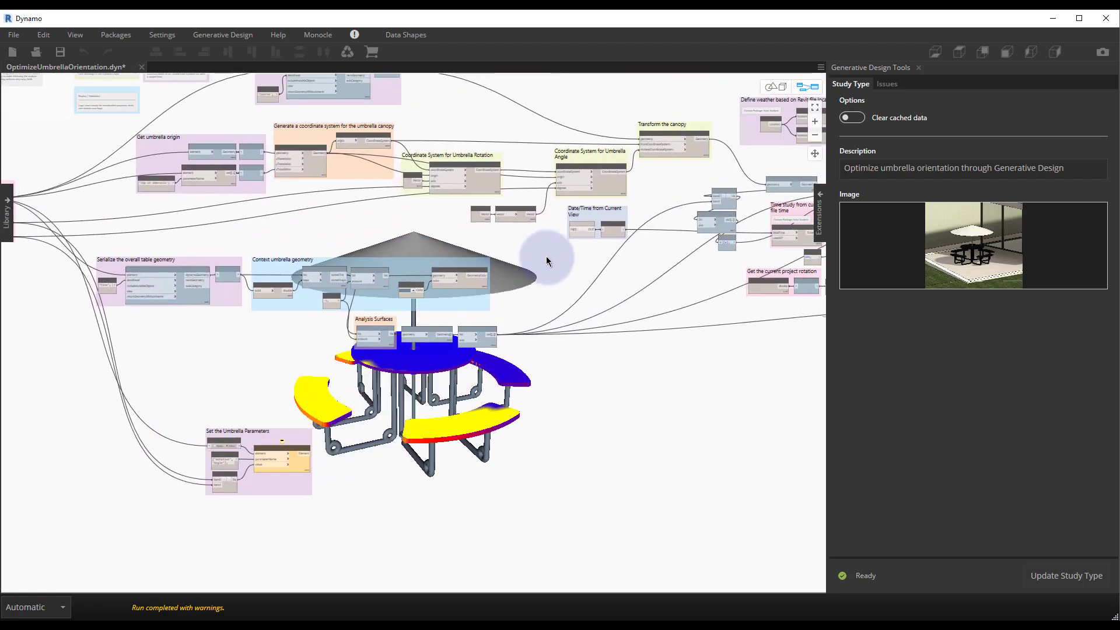
middle_click_drag(674, 244, 529, 269)
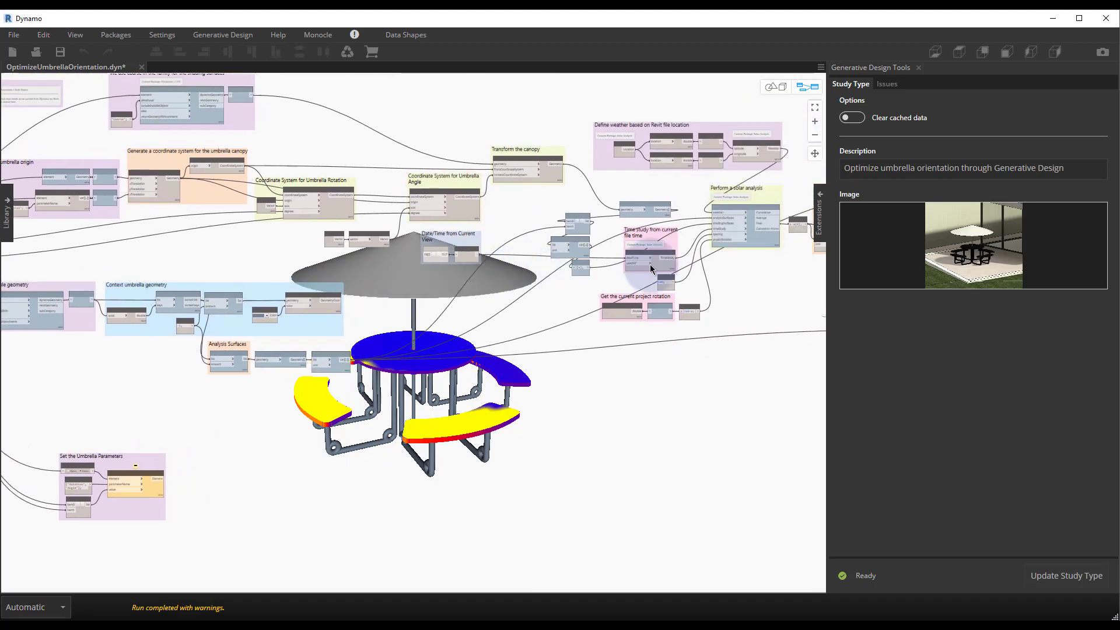
middle_click_drag(739, 251, 533, 253)
scroll(533, 253, "up", 5)
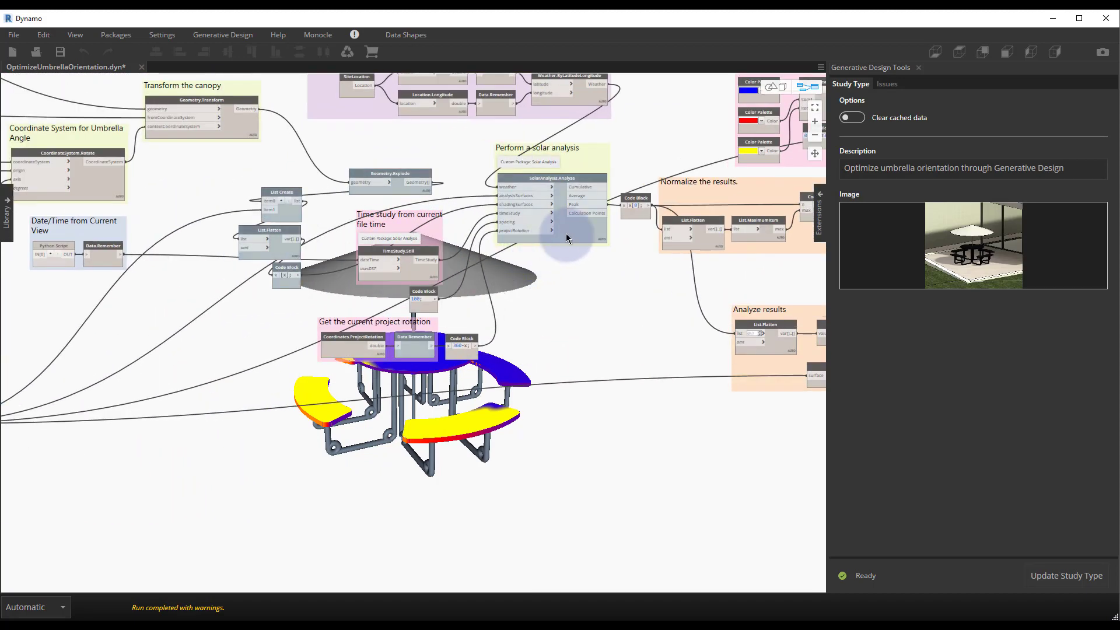
scroll(566, 216, "up", 1)
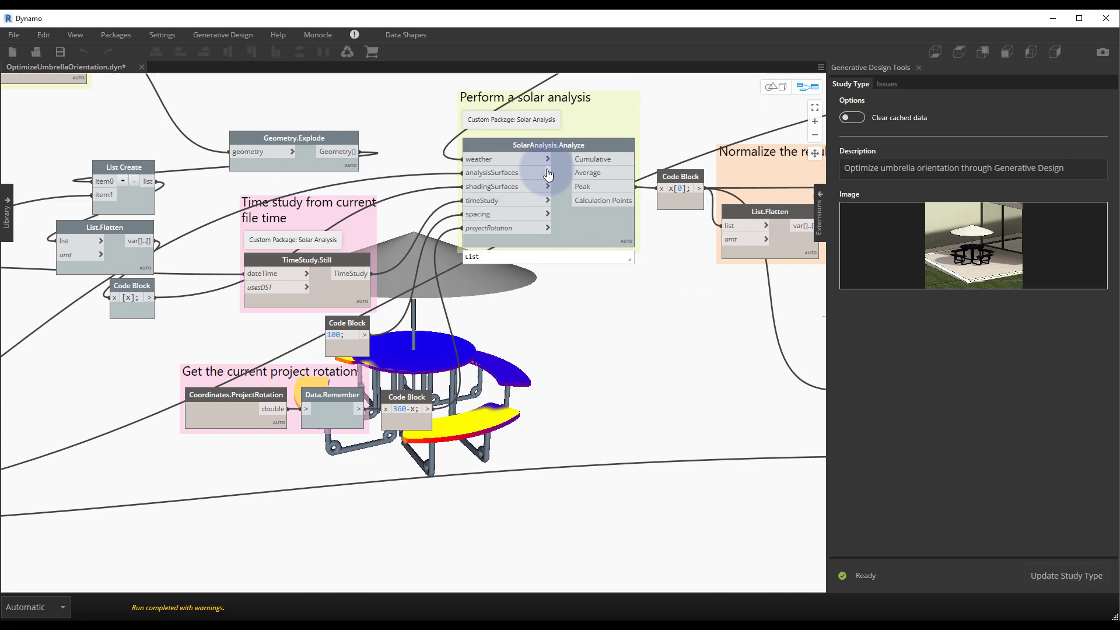
scroll(549, 173, "down", 4)
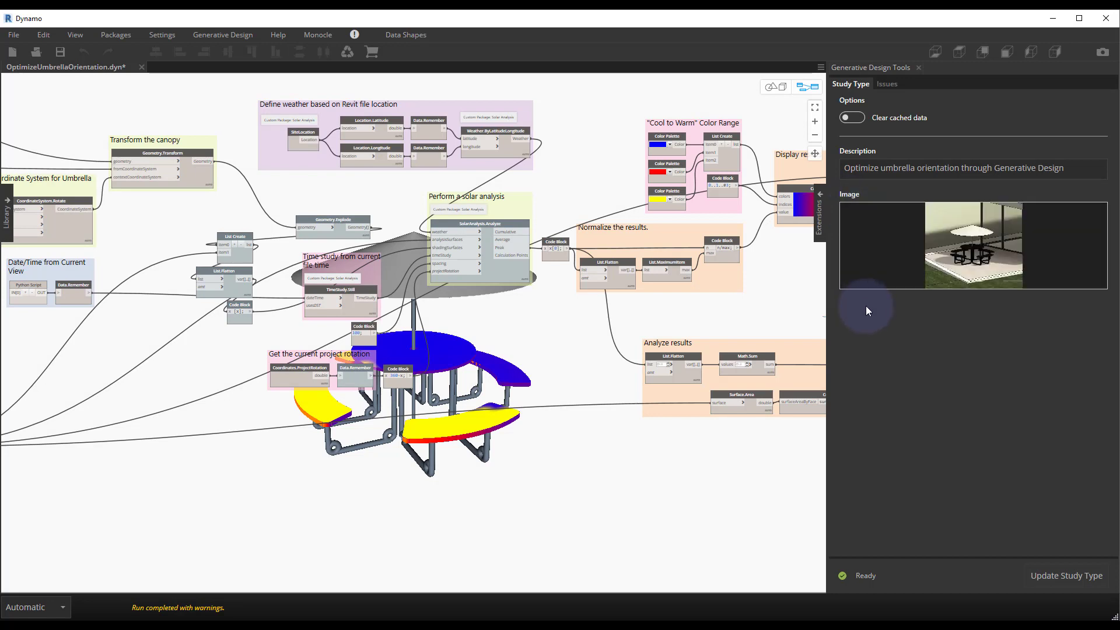
Step: Close Dynamo without saving the graph and create a Generative Design study of the OptimizeUmbrellaOrientation type in Revit
left_click(1106, 22)
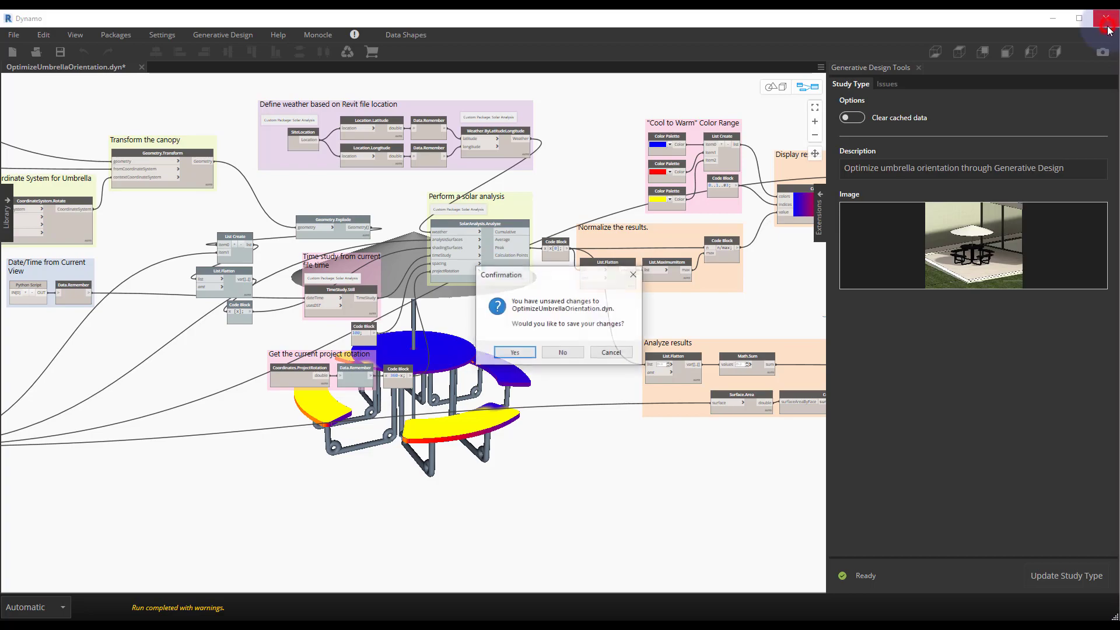
left_click(564, 352)
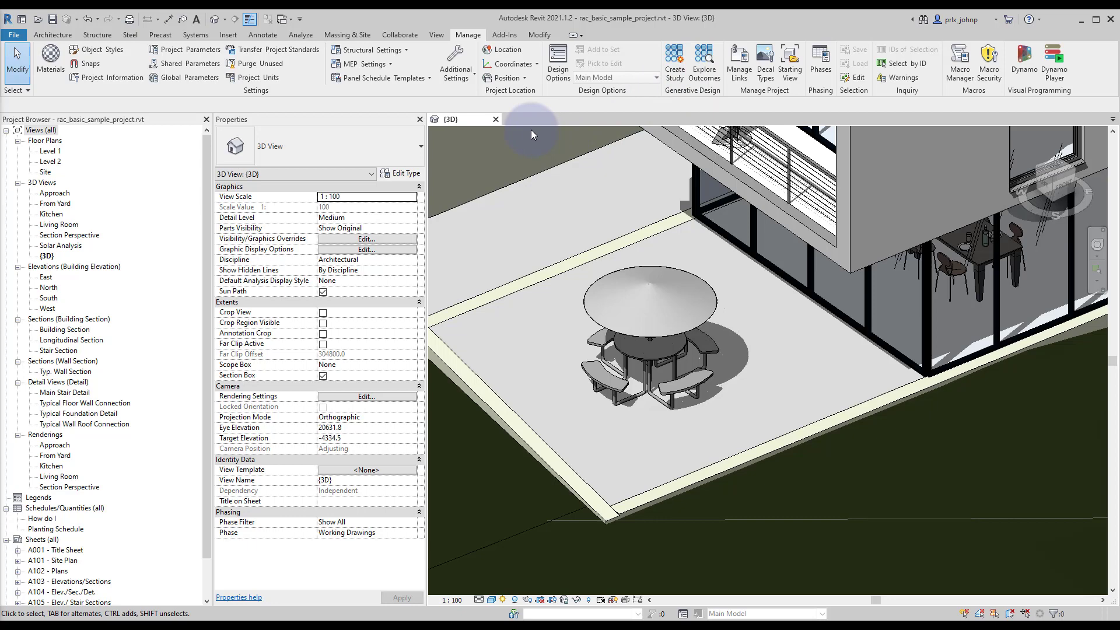
left_click(678, 78)
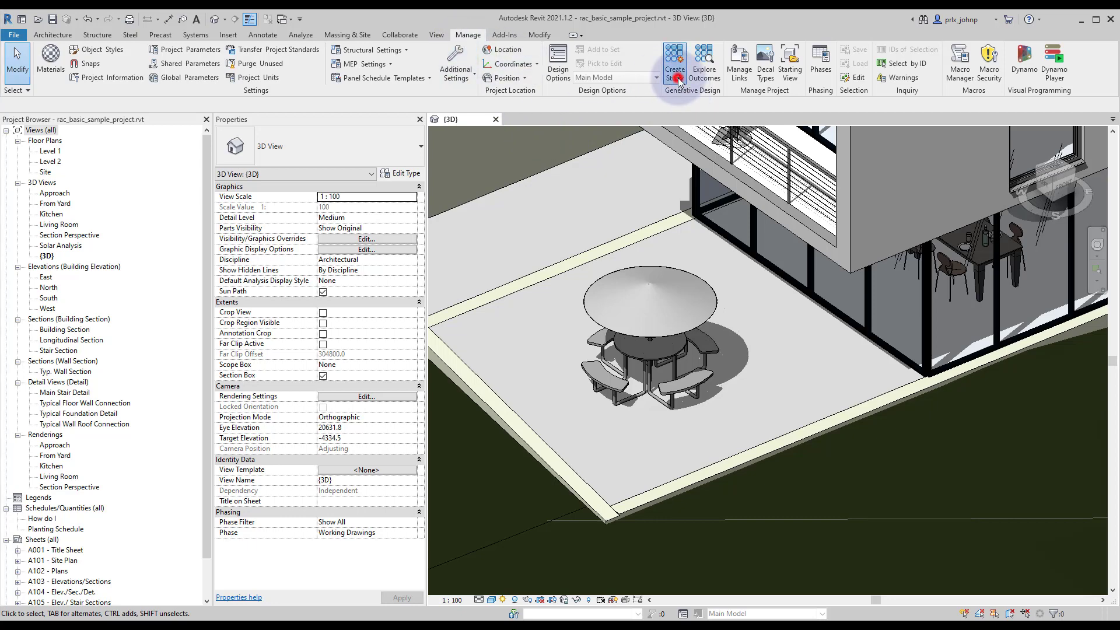
left_click(654, 276)
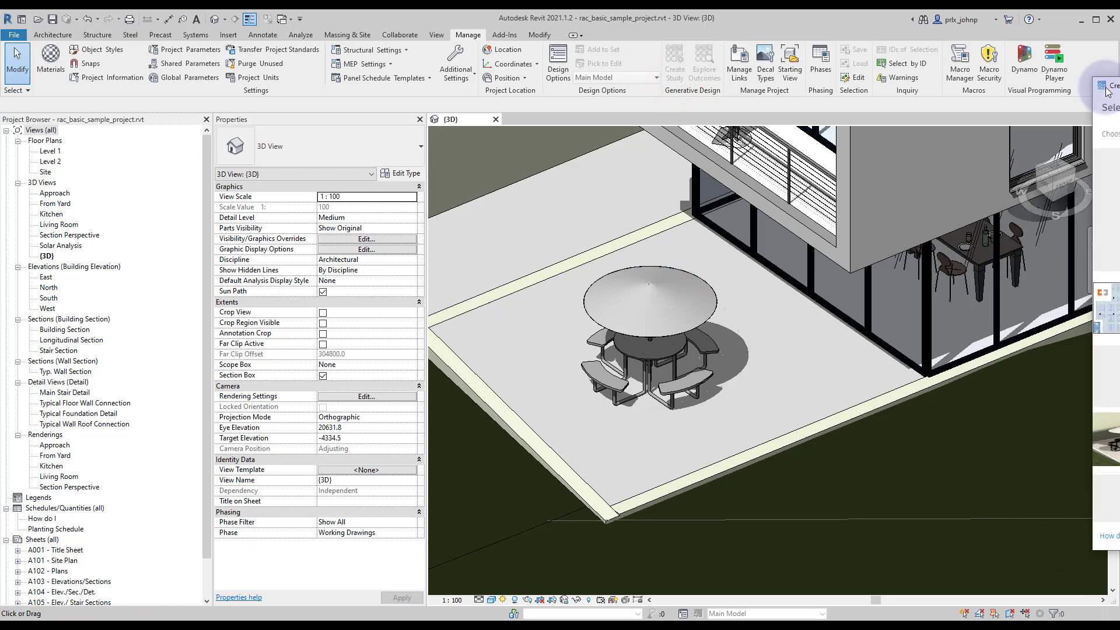
left_click_drag(579, 54, 376, 72)
left_click(395, 156)
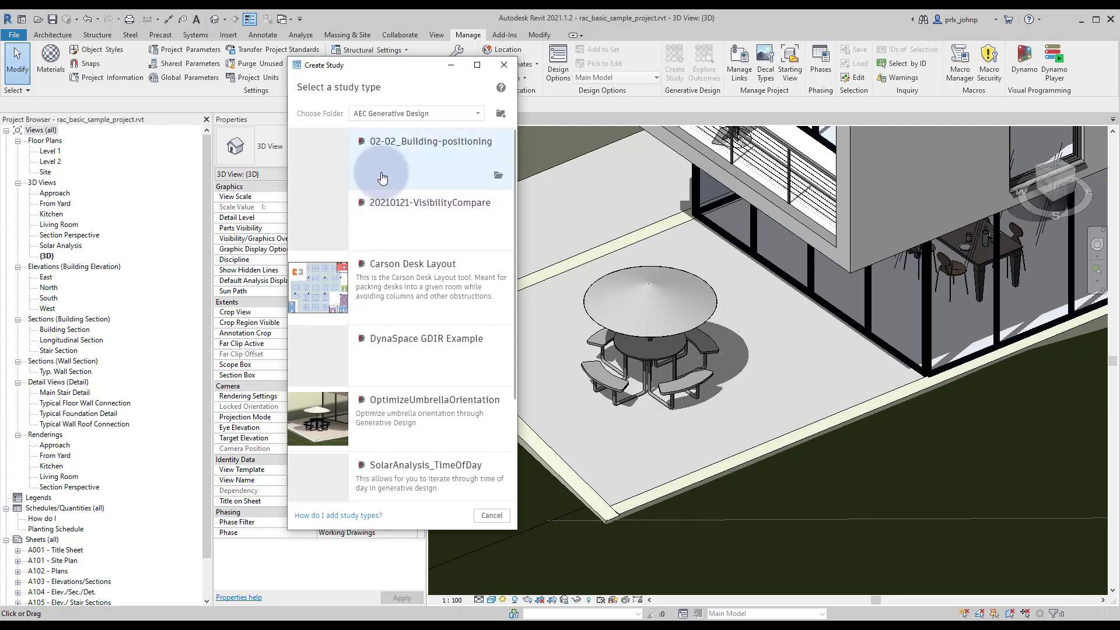
left_click(413, 417)
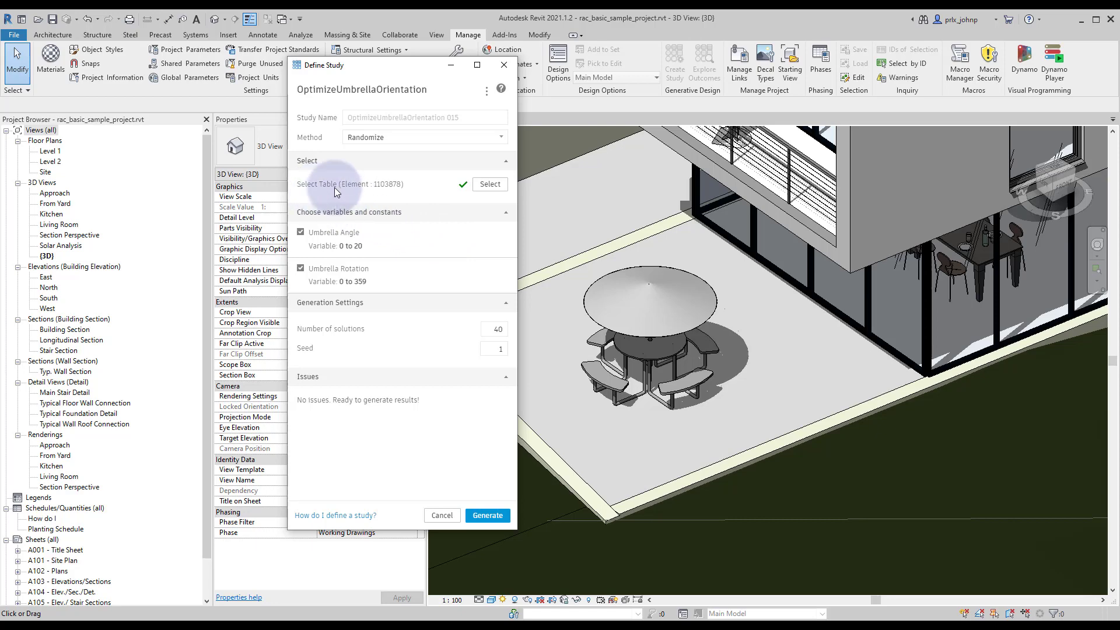
left_click(650, 270)
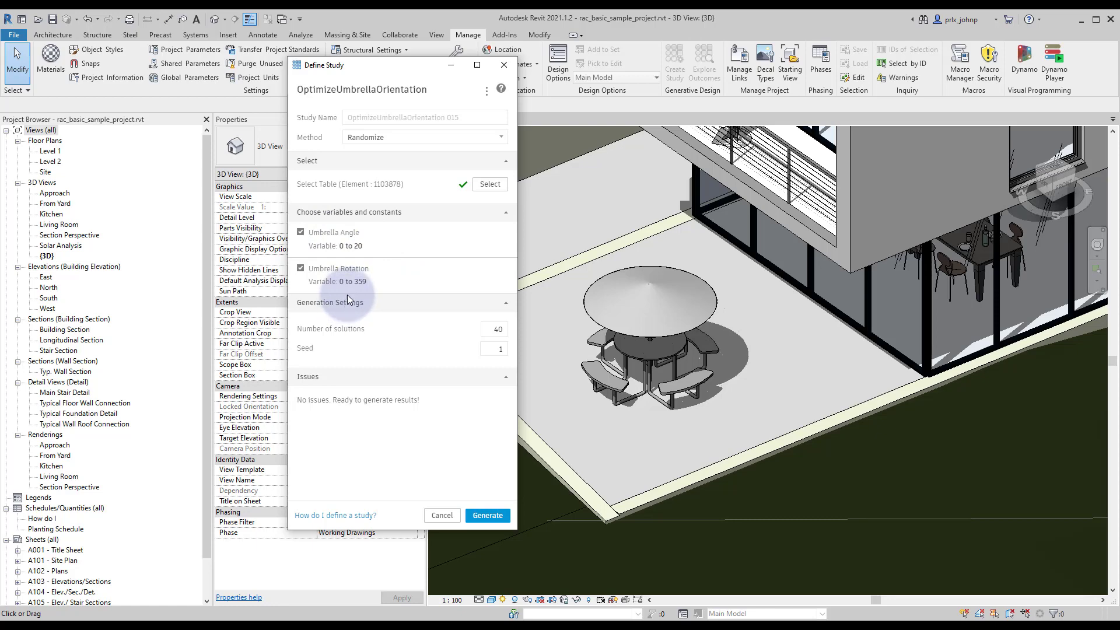
left_click(487, 92)
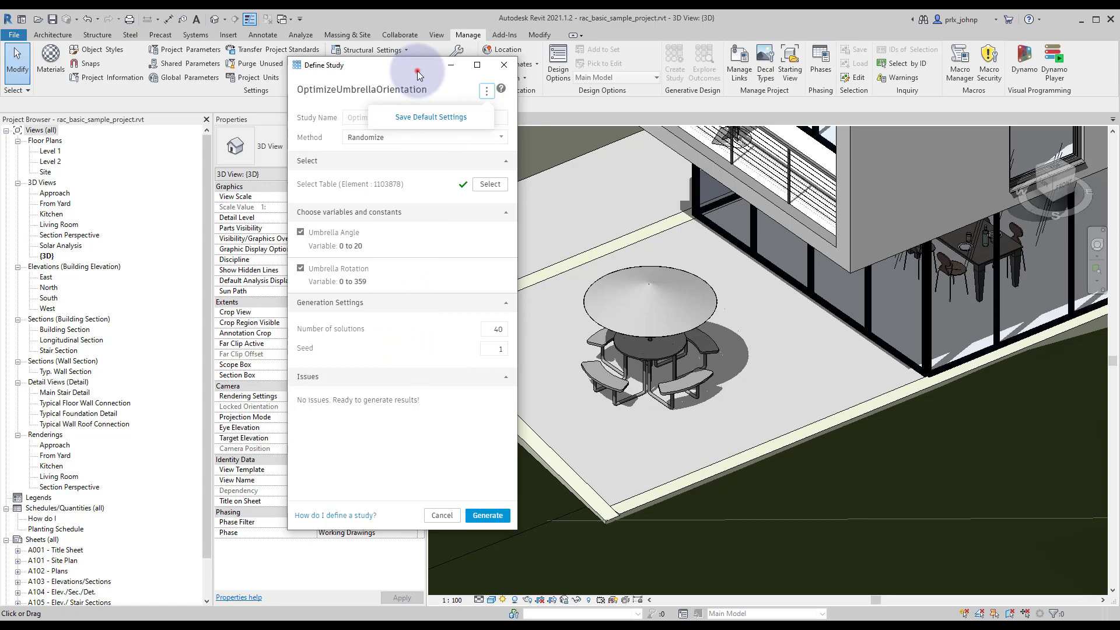
left_click(371, 455)
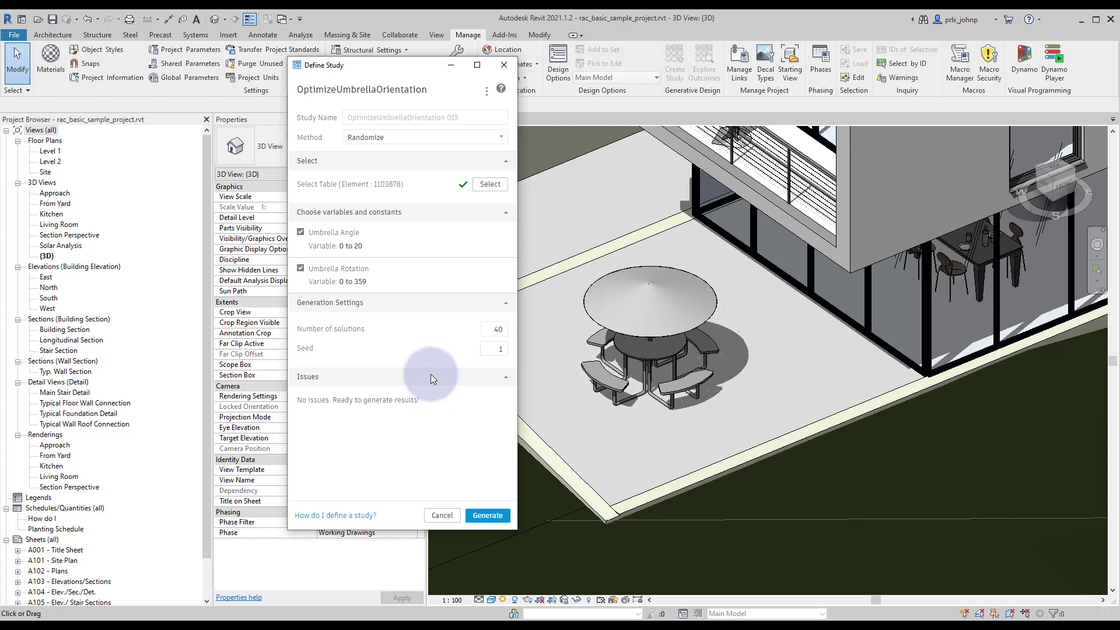
Step: Set the study's method to Optimize and save the study settings as the defaults
left_click(425, 137)
left_click(382, 194)
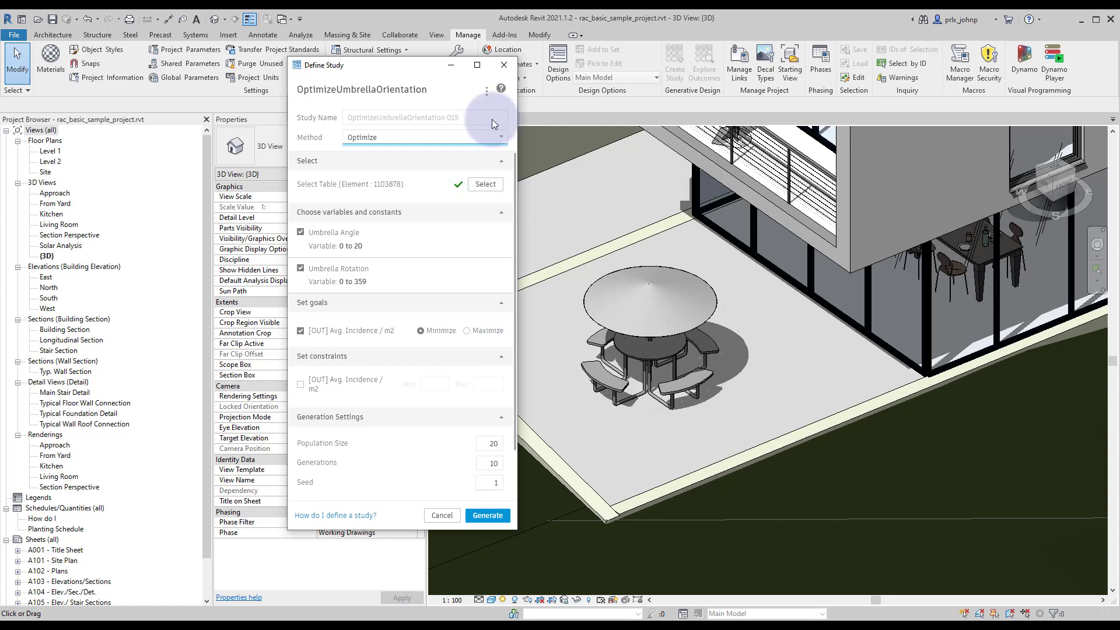
left_click(487, 90)
left_click(432, 118)
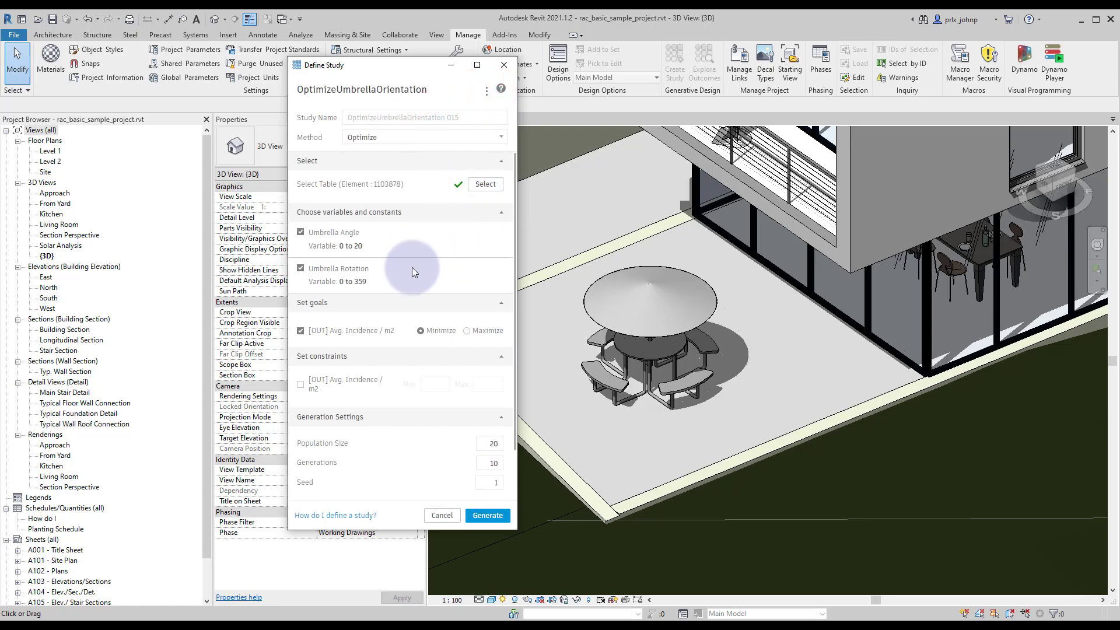
Step: Generate the umbrella orientation study and inspect its first outcome in the 3D preview from several angles
left_click(485, 516)
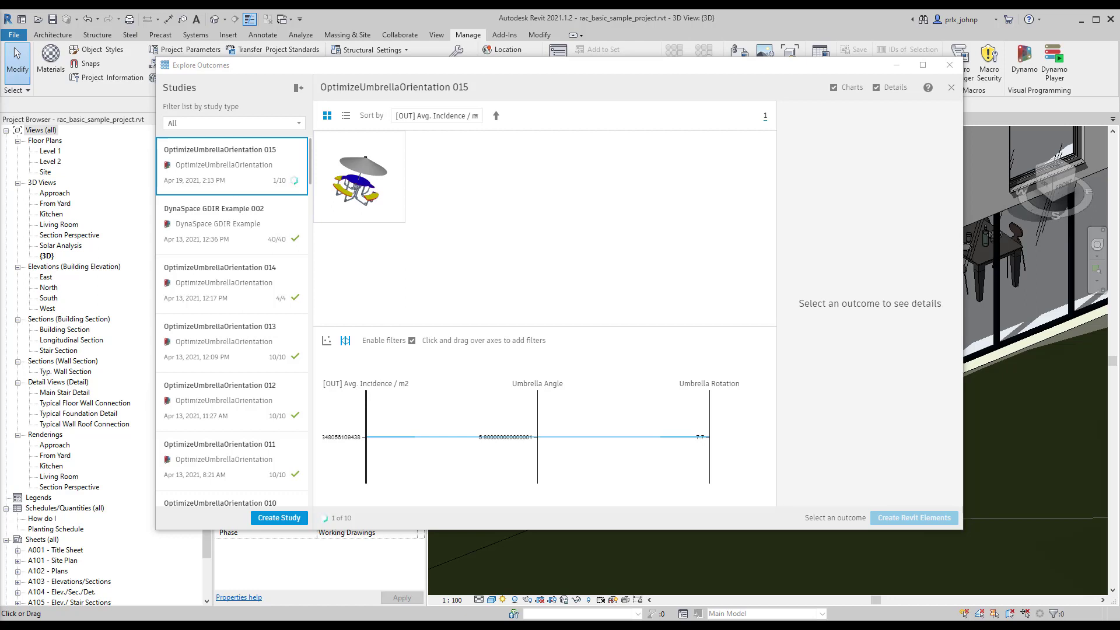
left_click(387, 192)
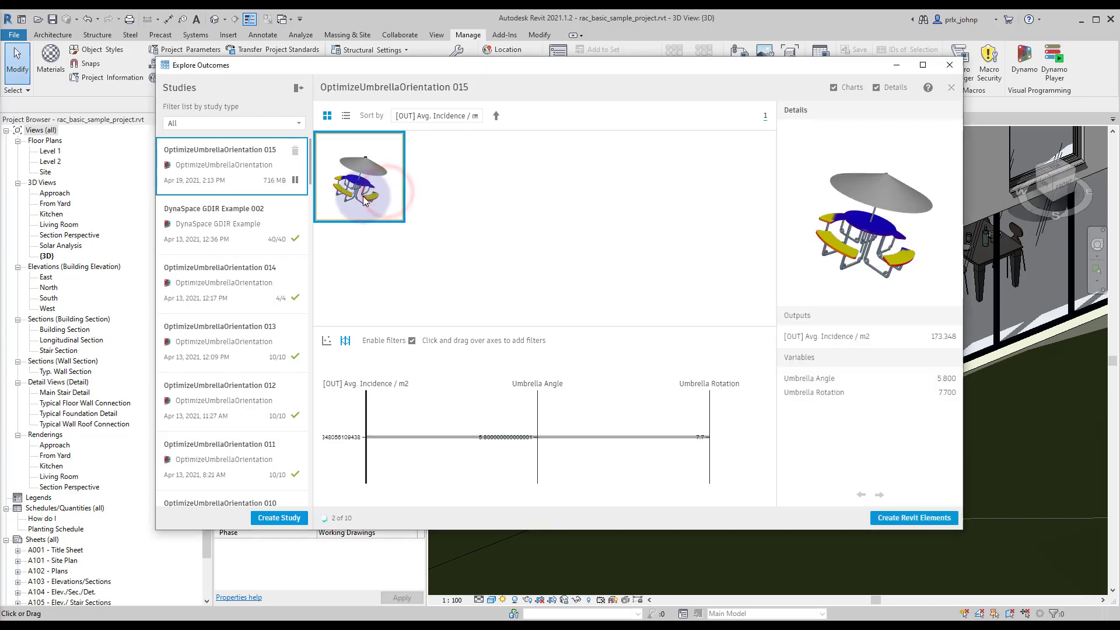
left_click_drag(904, 245, 845, 237)
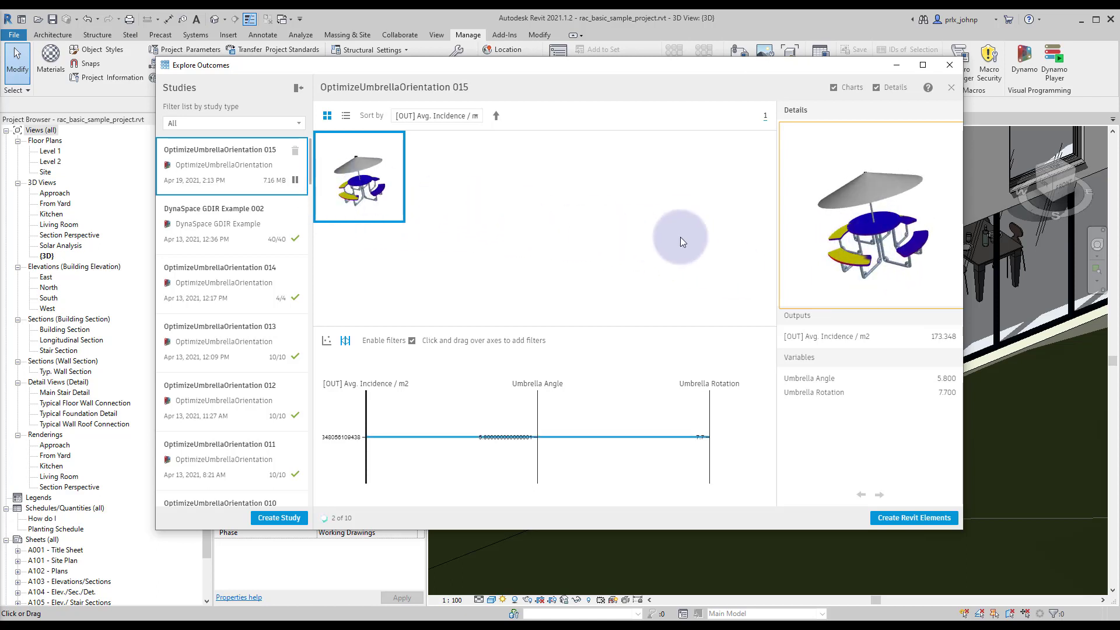
left_click_drag(843, 245, 858, 256)
left_click_drag(858, 257, 878, 260)
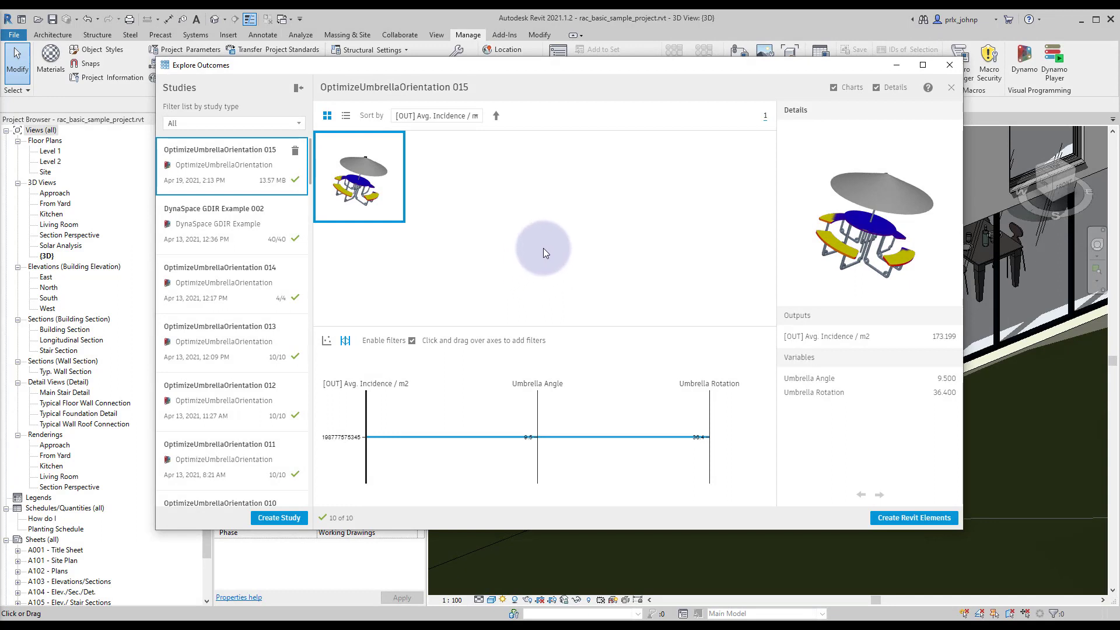
Step: Select the outcome of the completed OptimizeUmbrellaOrientation 015 study and rotate its 3D preview to inspect the umbrella
left_click(296, 182)
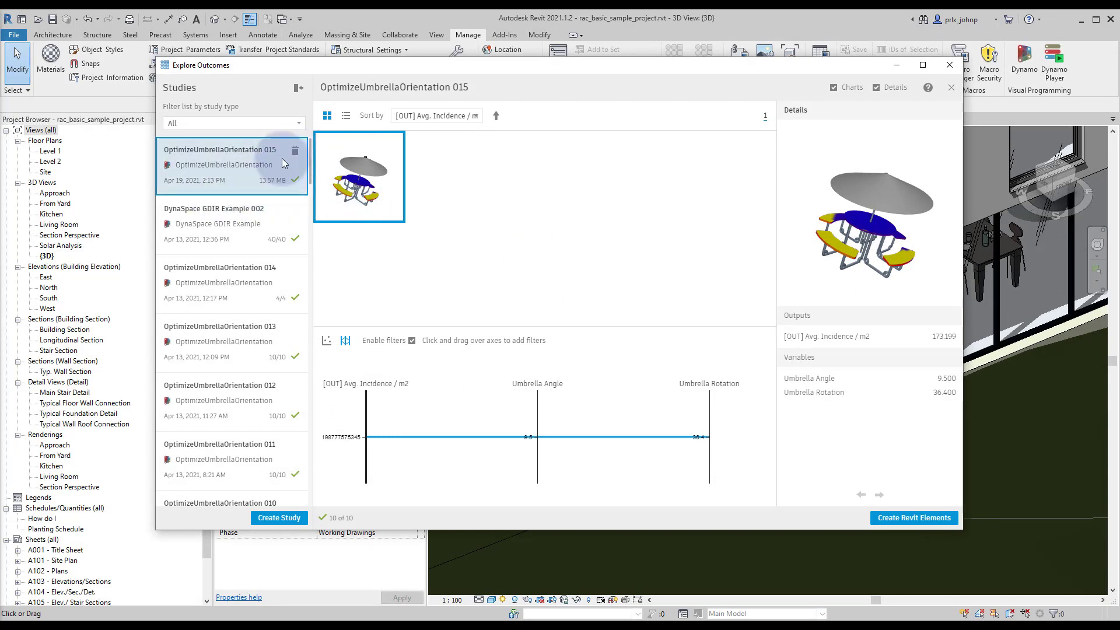
left_click(351, 191)
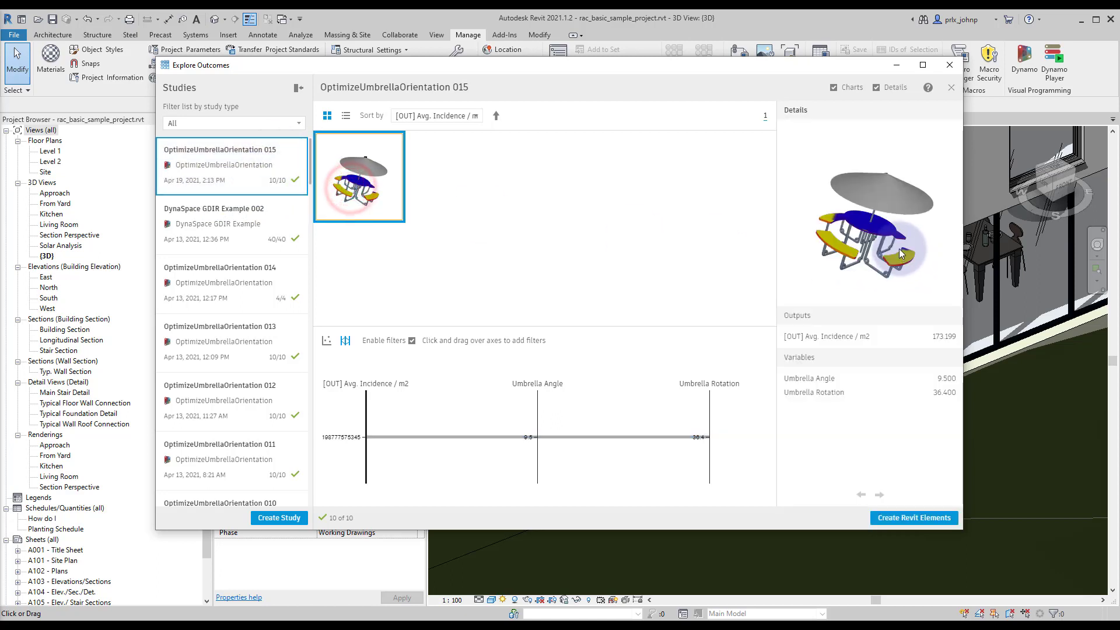
left_click_drag(888, 252, 829, 250)
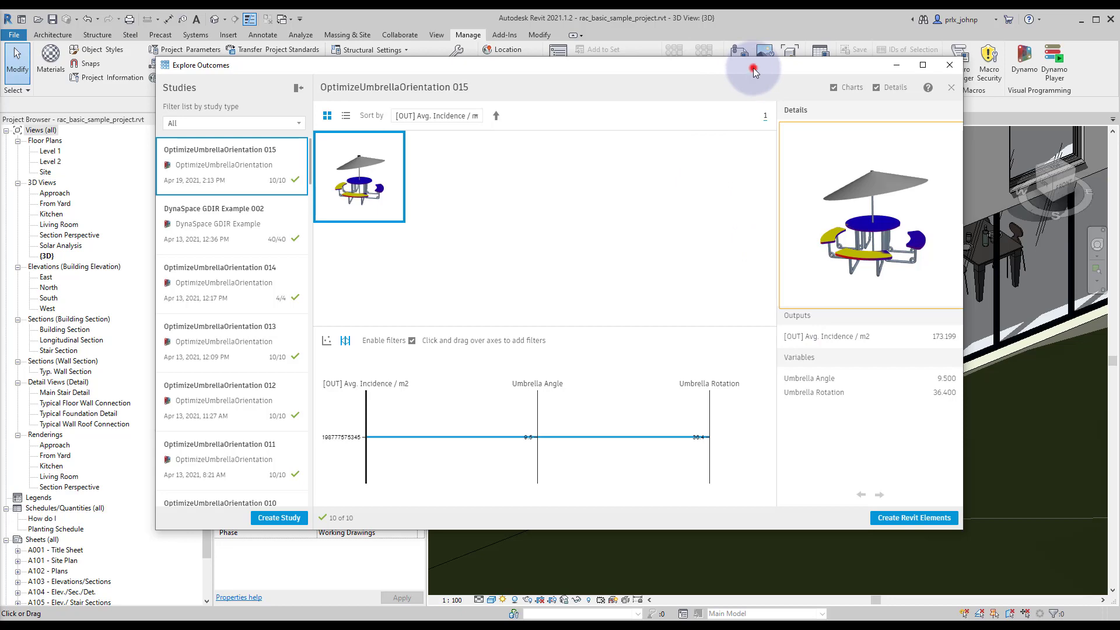
Step: Uncover the Revit 3D view and create Revit elements from the selected outcome, then minimize the Explore Outcomes window
left_click_drag(753, 67, 211, 89)
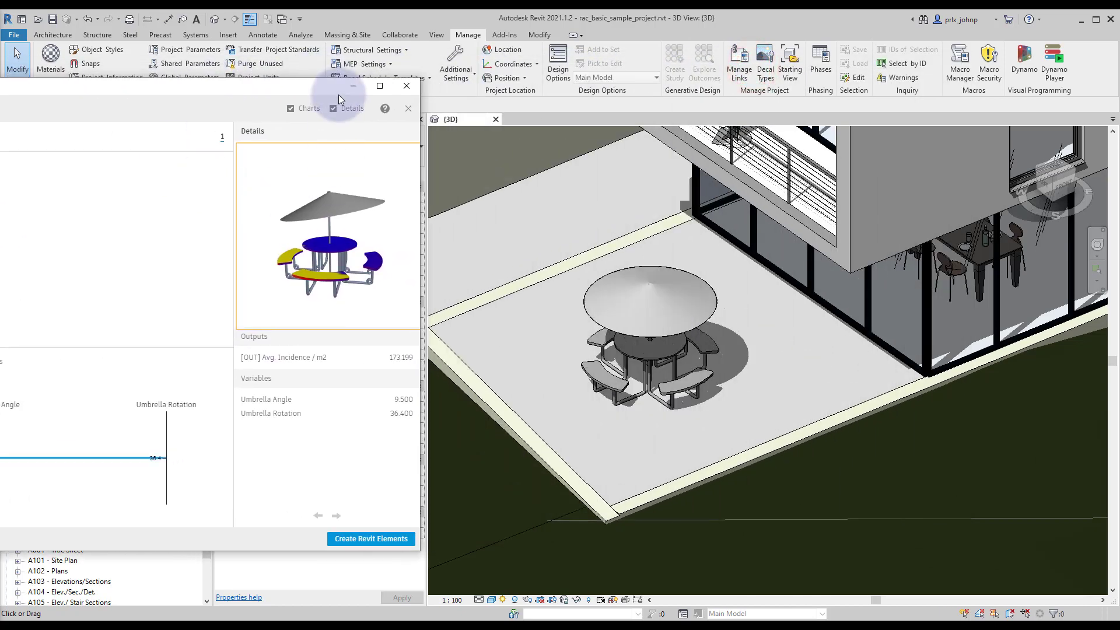
left_click_drag(338, 92, 210, 80)
left_click(581, 319)
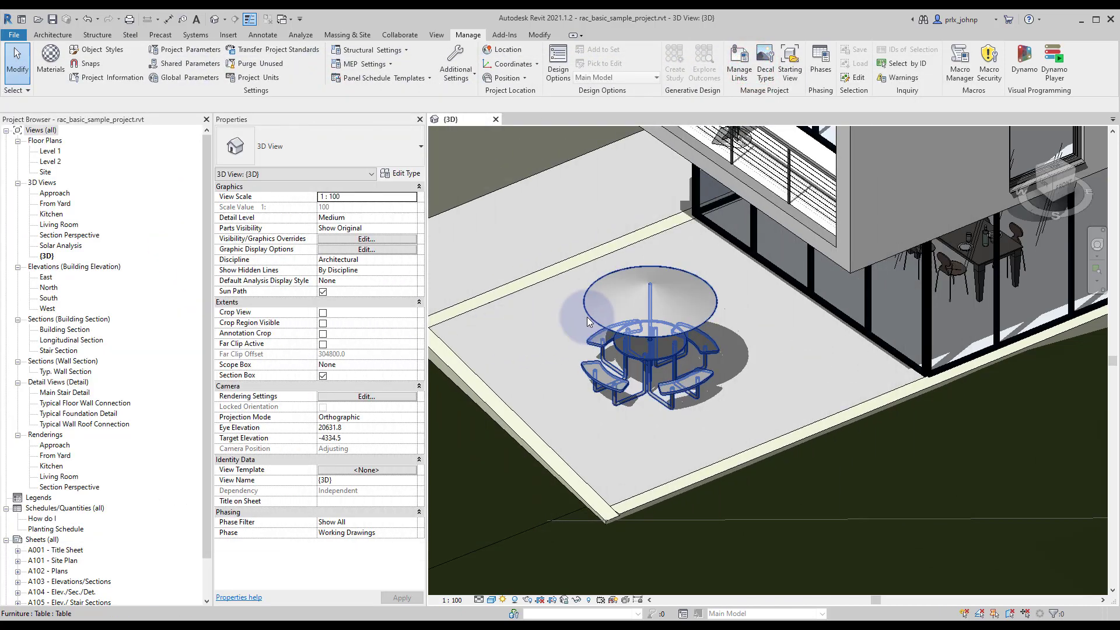
key("alt+Tab")
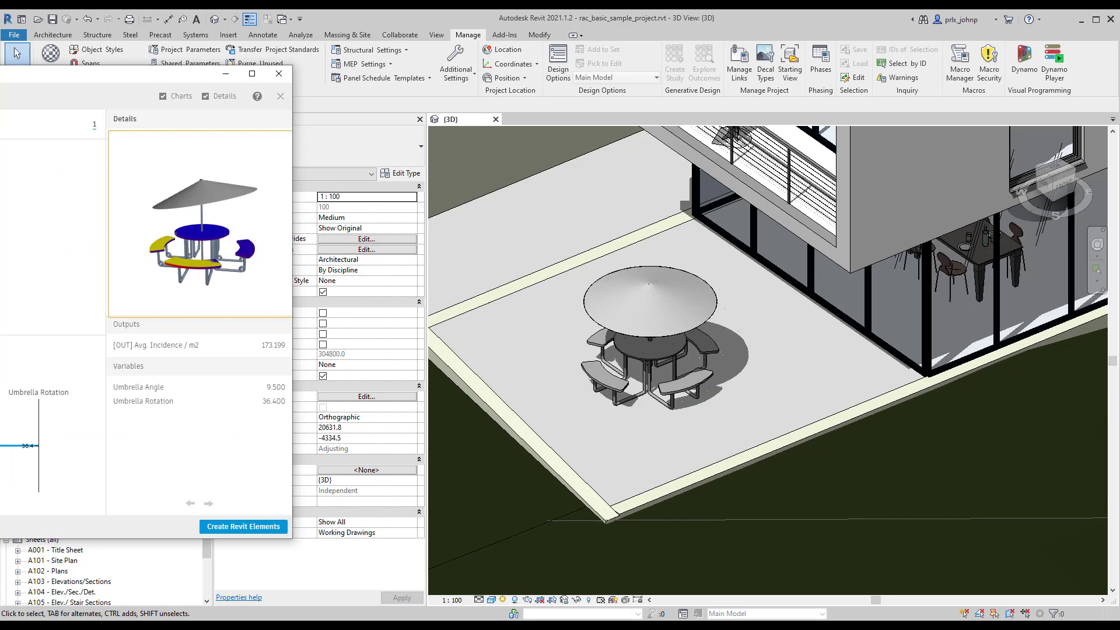
left_click(242, 527)
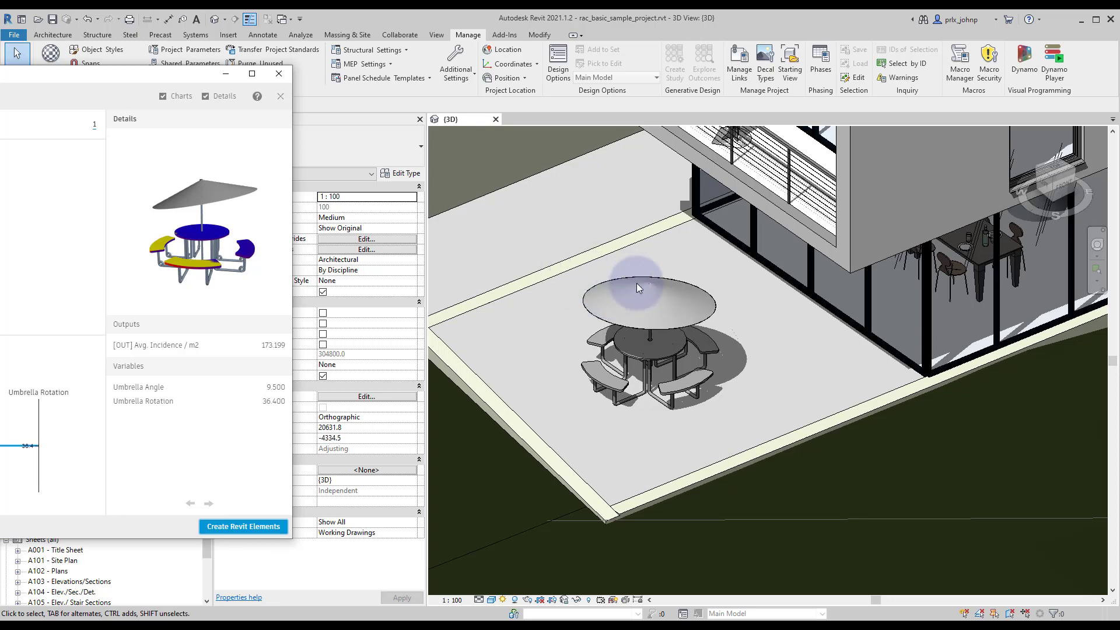
left_click(225, 74)
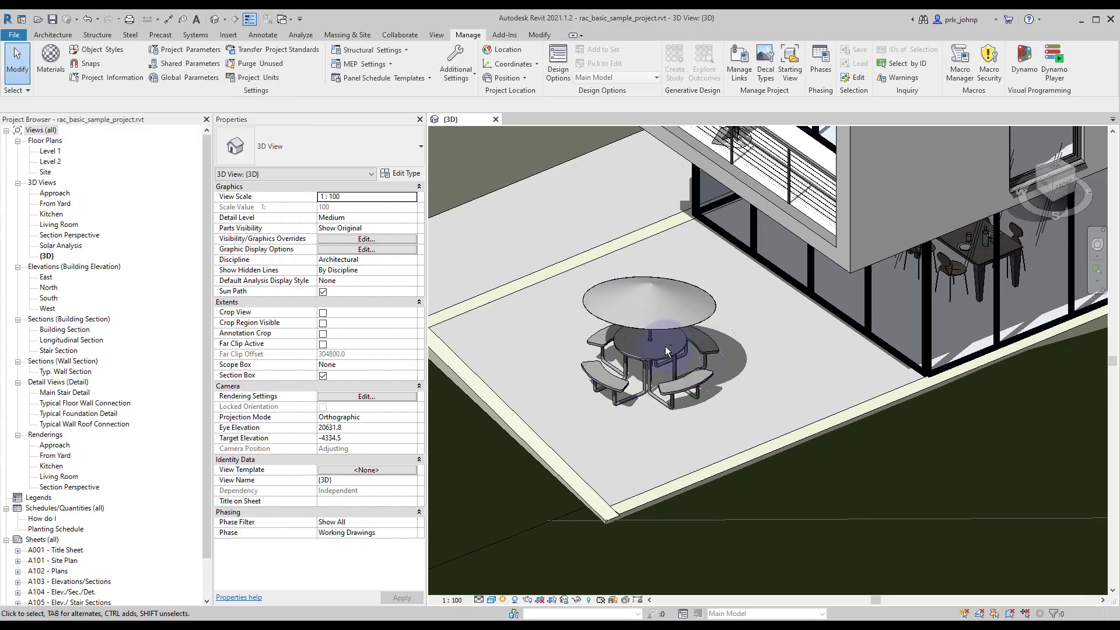
Step: View the patio table up close from the front and check its Angle and Rotation properties
middle_click_drag(666, 347, 688, 344, "shift")
left_click(740, 242)
middle_click_drag(828, 241, 694, 318)
scroll(702, 268, "up", 2)
left_click(705, 271)
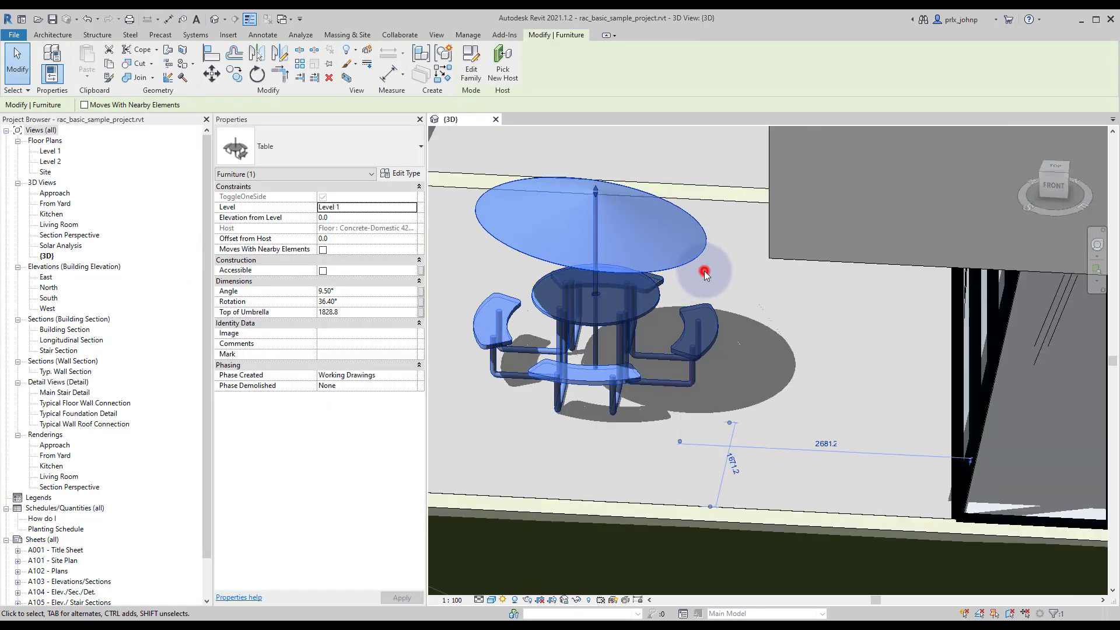
left_click(704, 274)
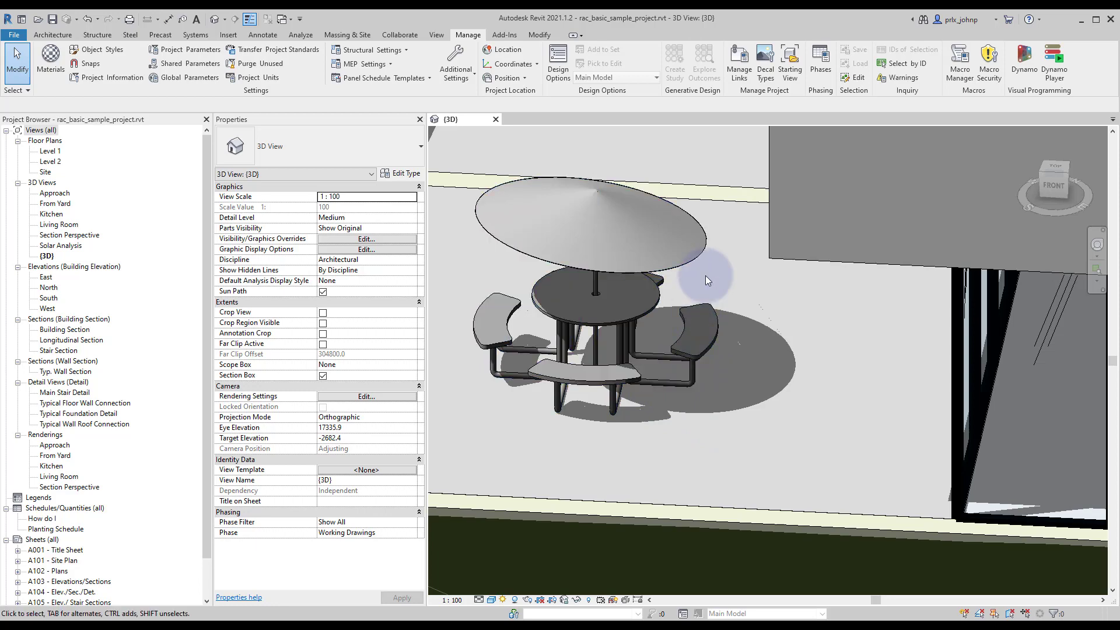
Step: Select the patio table and orbit around it to inspect the umbrella's tilt and shadow from the left side
left_click(650, 272)
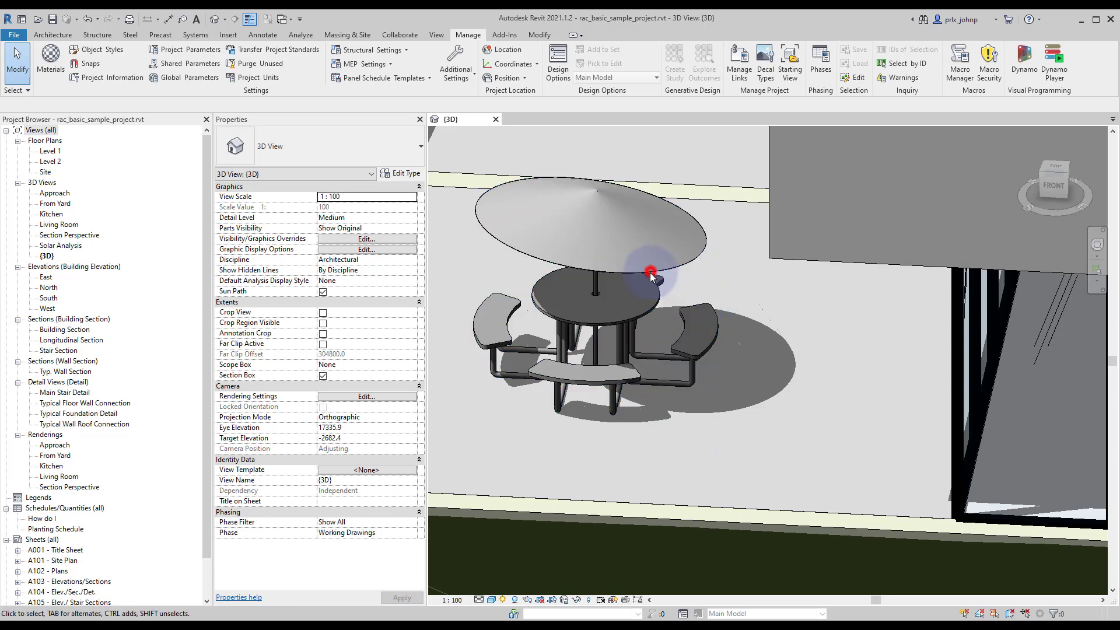
left_click(606, 274)
left_click(595, 274)
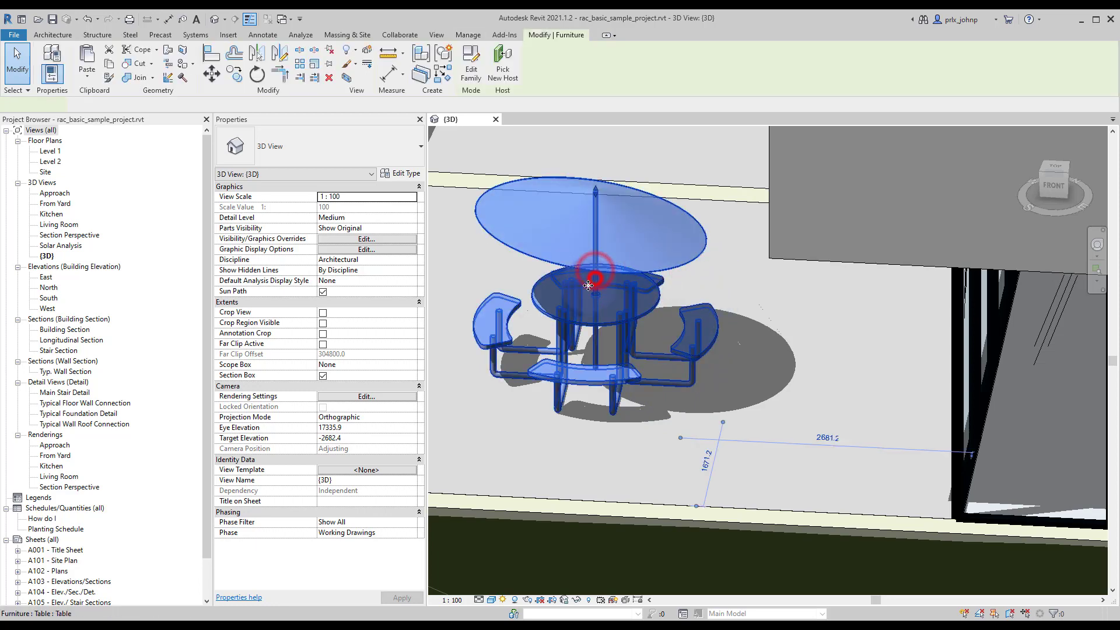
middle_click_drag(595, 279, 741, 376, "shift")
left_click(710, 382)
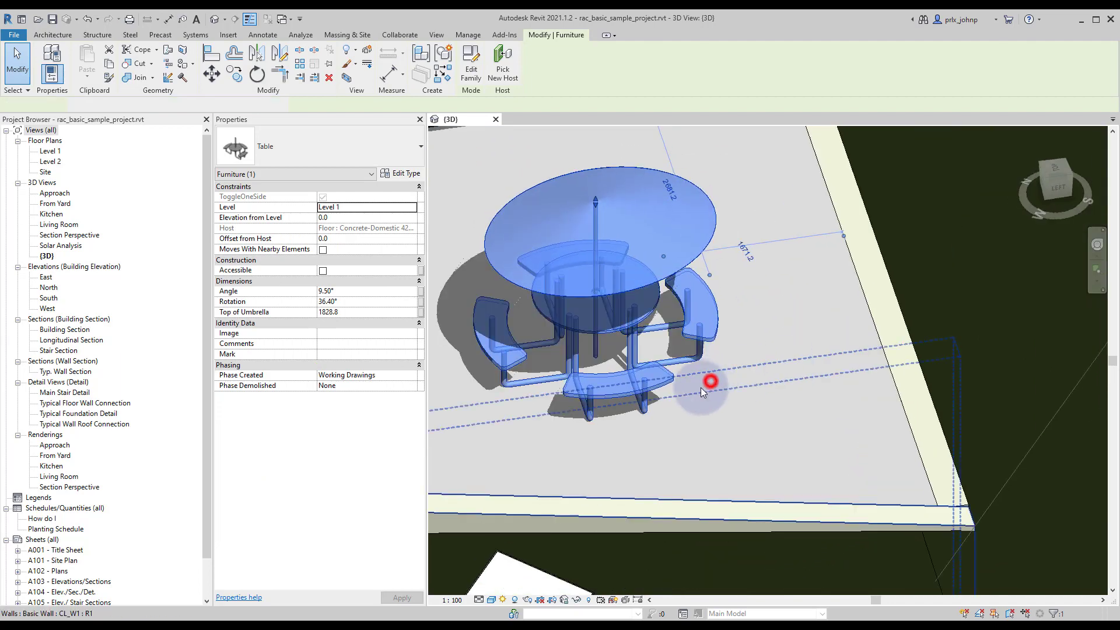
left_click(659, 441)
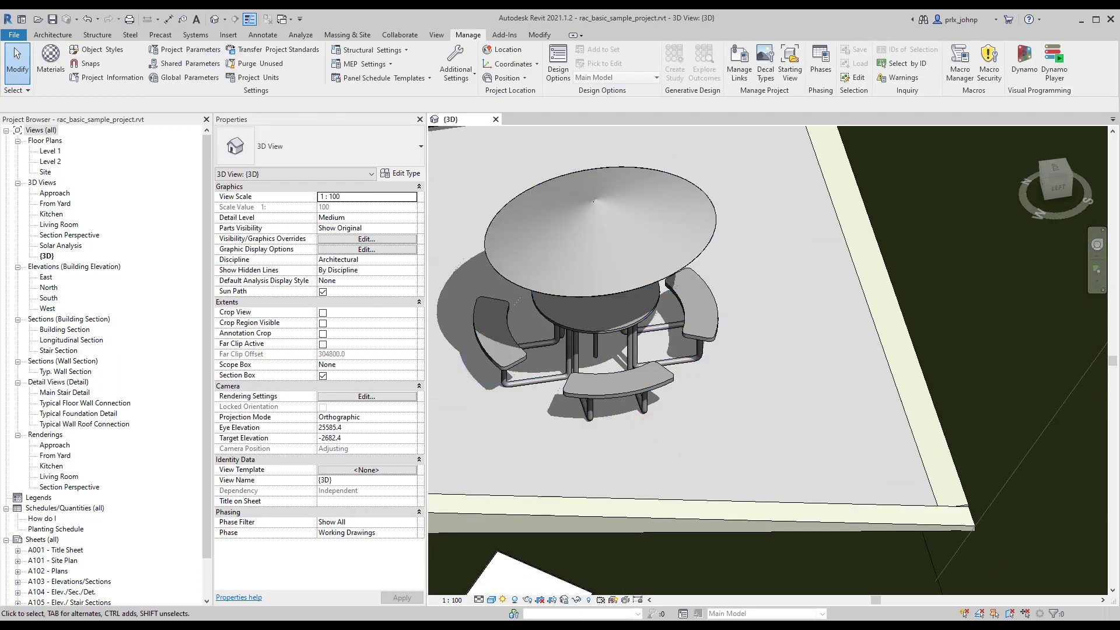
Step: Switch back to the Explore Outcomes window, place it beside the Revit model and rotate the outcome preview to compare the umbrella's shading
key("alt+Tab")
left_click_drag(186, 248, 244, 243)
left_click_drag(153, 73, 341, 65)
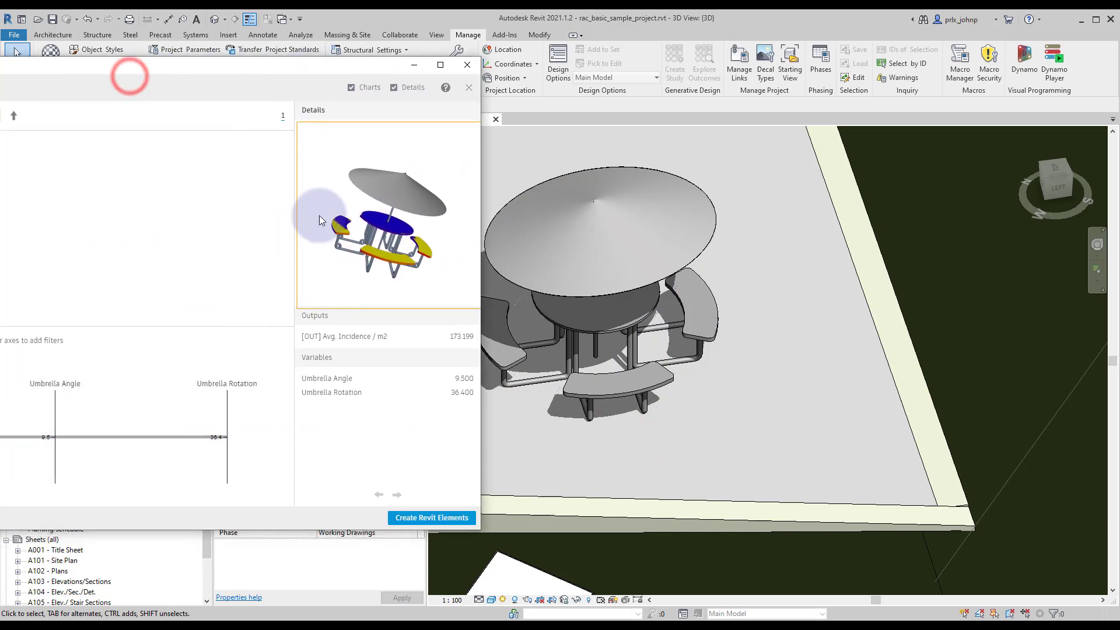
left_click_drag(320, 215, 372, 226)
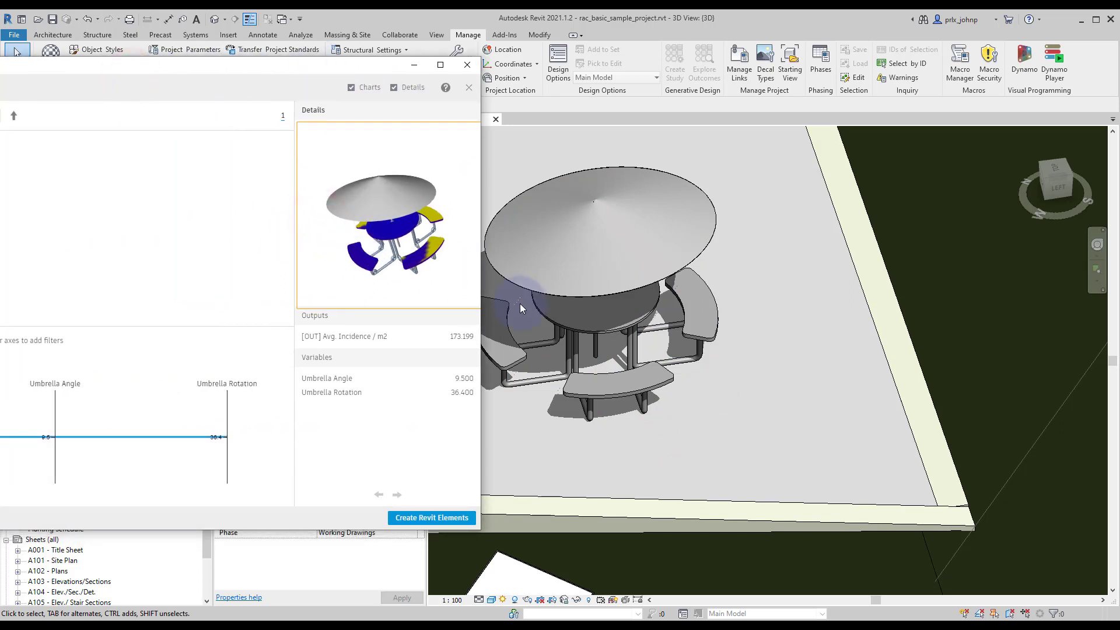
left_click_drag(411, 272, 536, 360)
left_click_drag(419, 252, 385, 253)
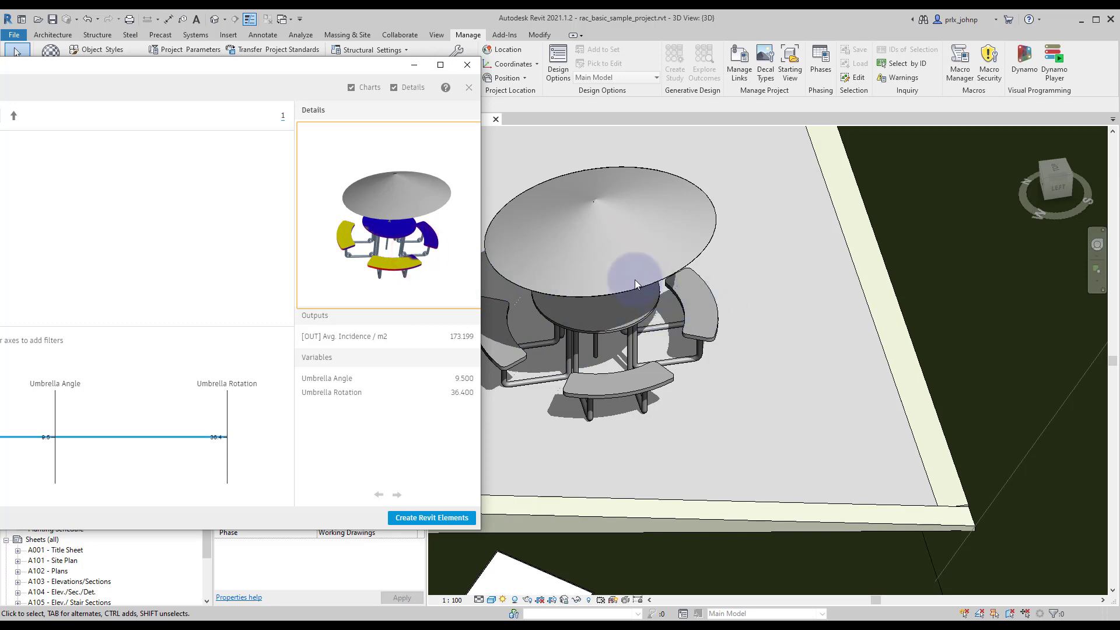
scroll(652, 276, "down", 1)
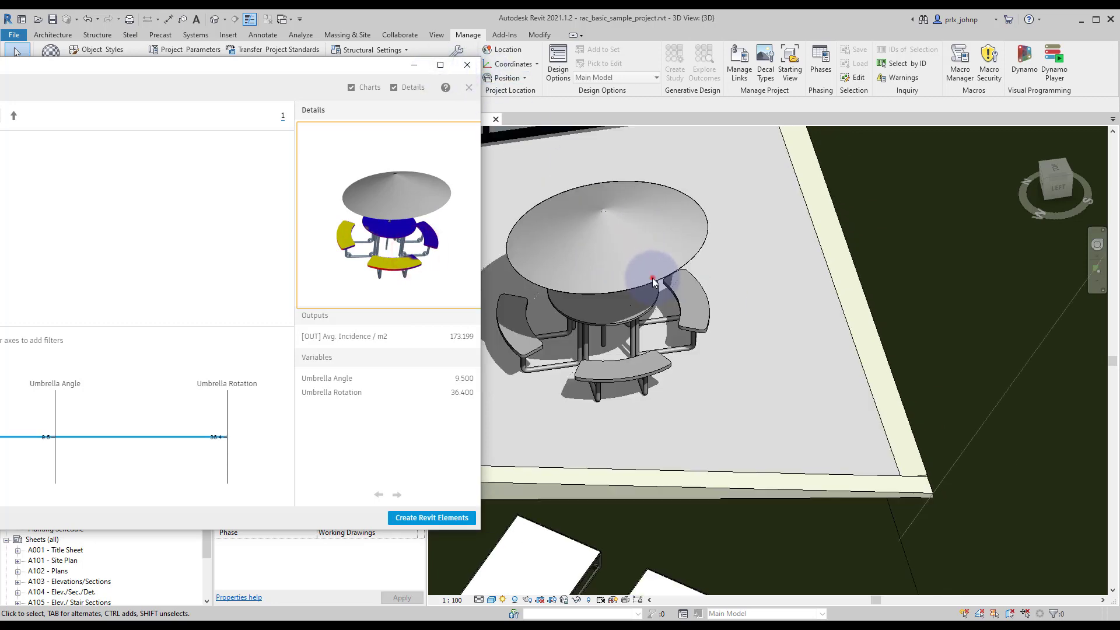
Step: Orbit the Revit view to inspect the table's shadow from the front, and bring the Explore Outcomes window fully into view before minimizing it
left_click(652, 277)
left_click(727, 300)
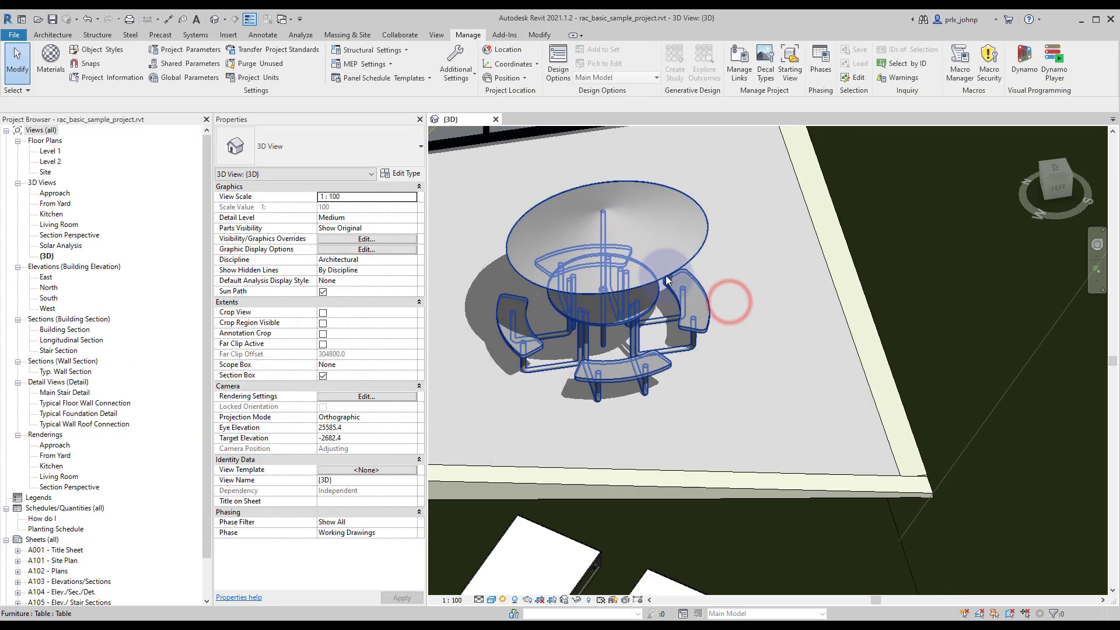
left_click(669, 270)
middle_click_drag(669, 270, 555, 251, "shift")
left_click(810, 291)
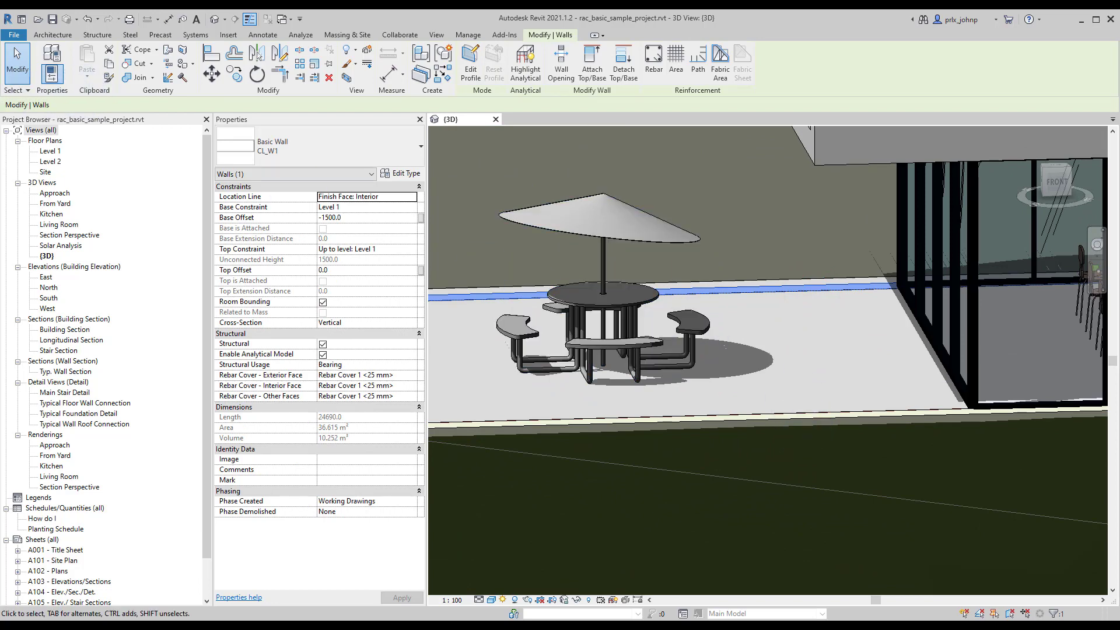
left_click_drag(0, 63, 336, 59)
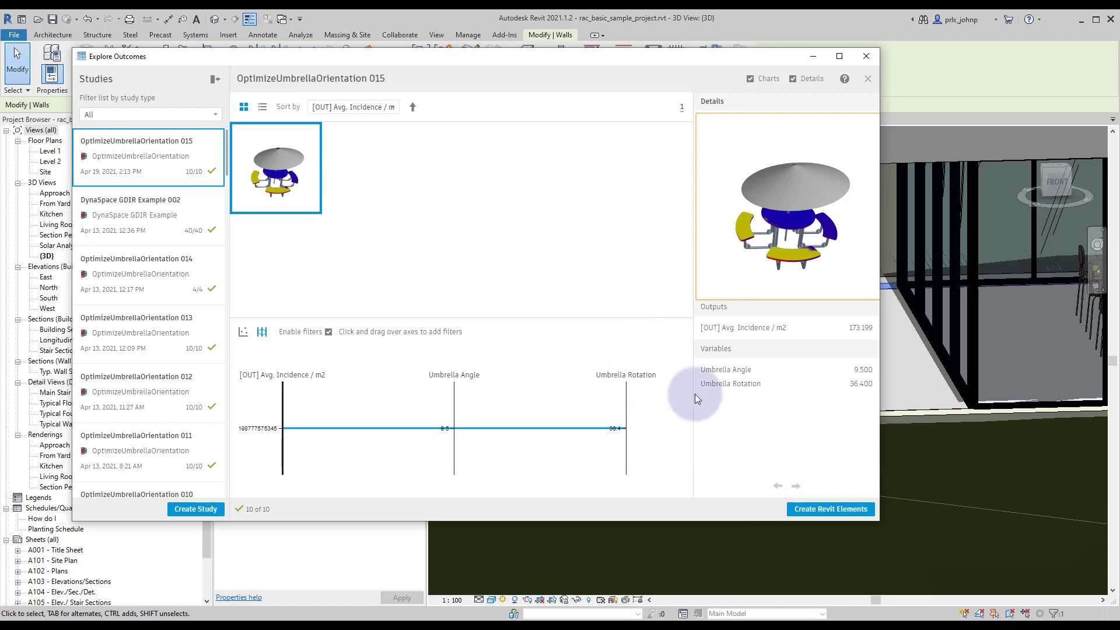
left_click(812, 56)
Step: Check the location, date and time in the Sun Settings of the 3D view, cancel the dialog and return to the patio table
scroll(631, 286, "down", 5)
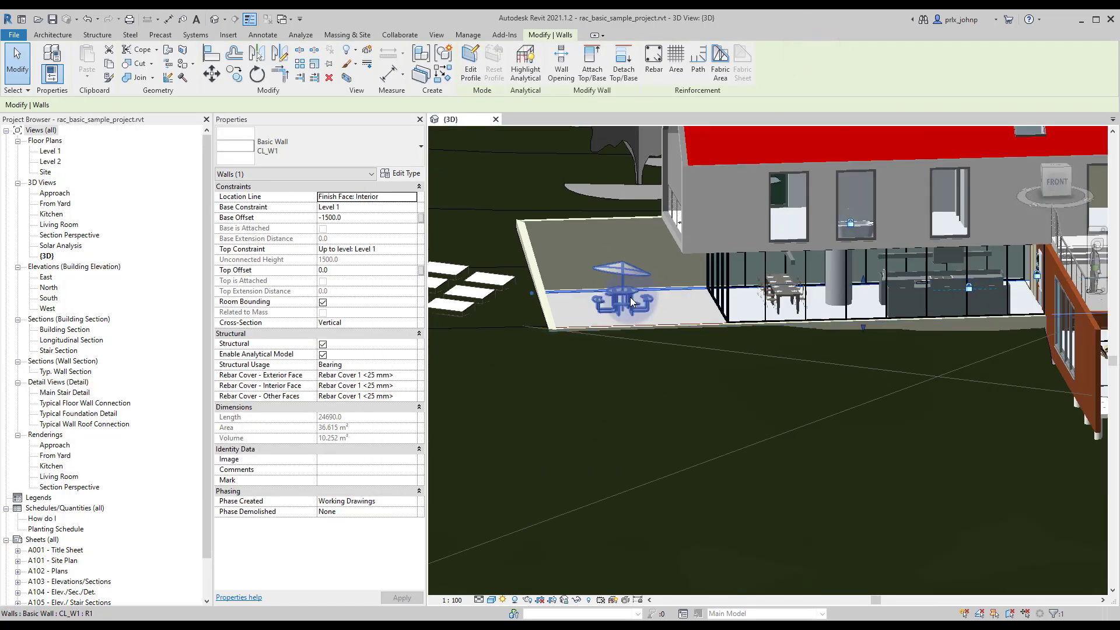
scroll(631, 301, "down", 6)
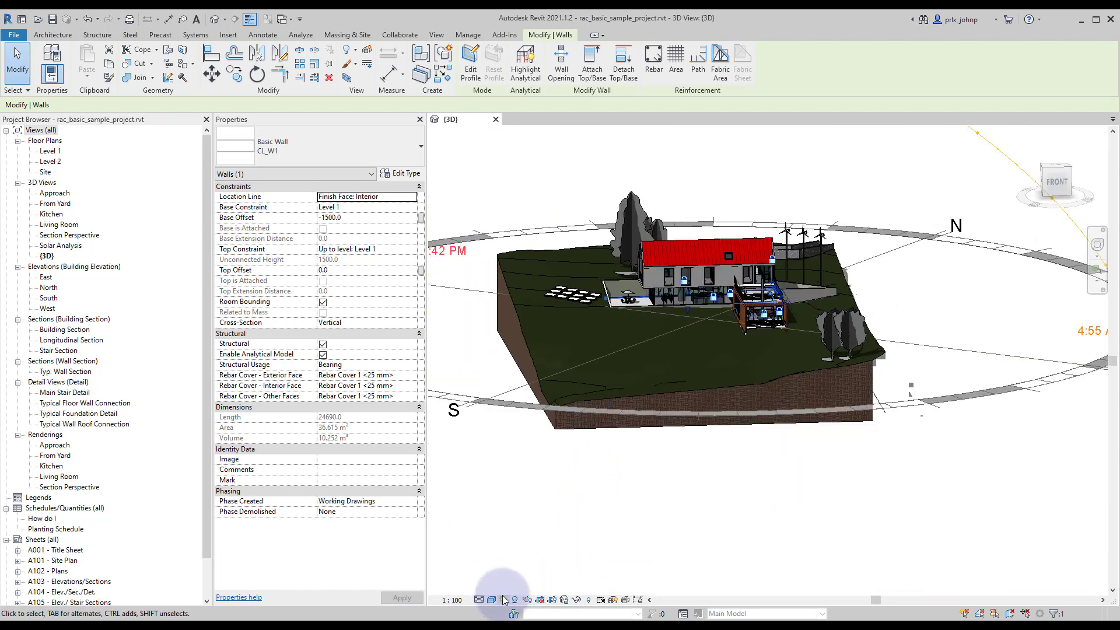
left_click(504, 599)
left_click(520, 561)
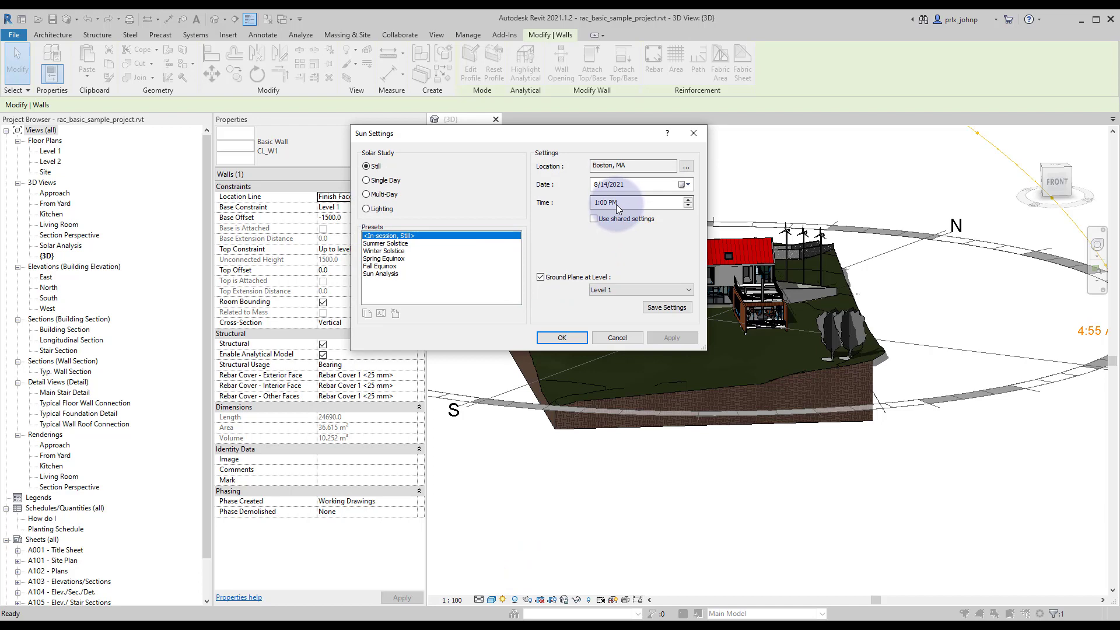
left_click(605, 339)
key("Escape")
scroll(609, 297, "up", 3)
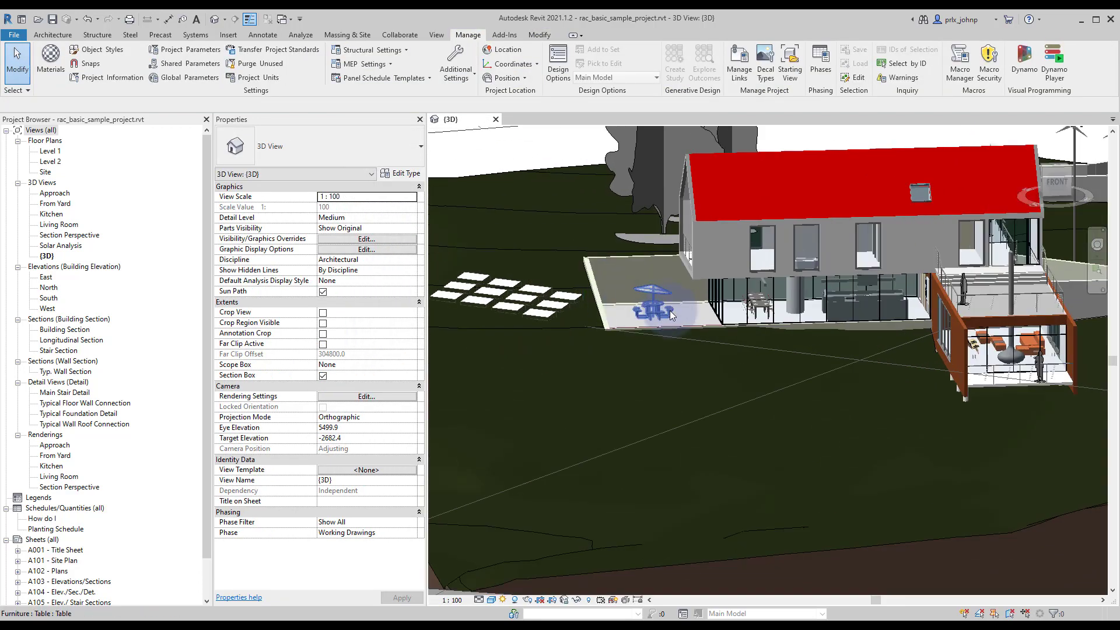
scroll(671, 315, "up", 5)
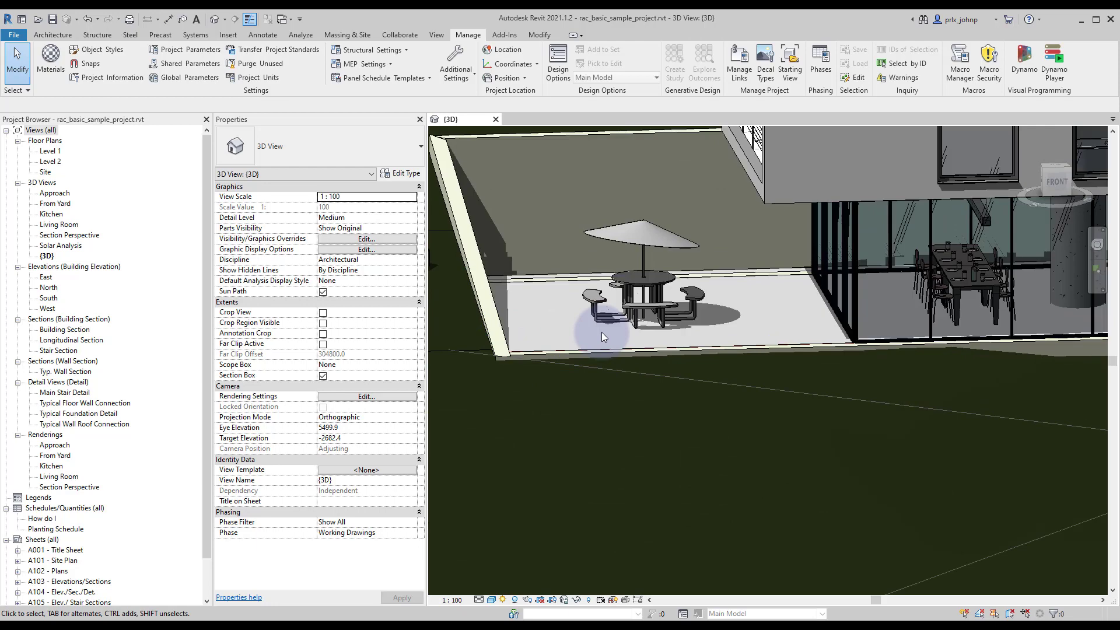